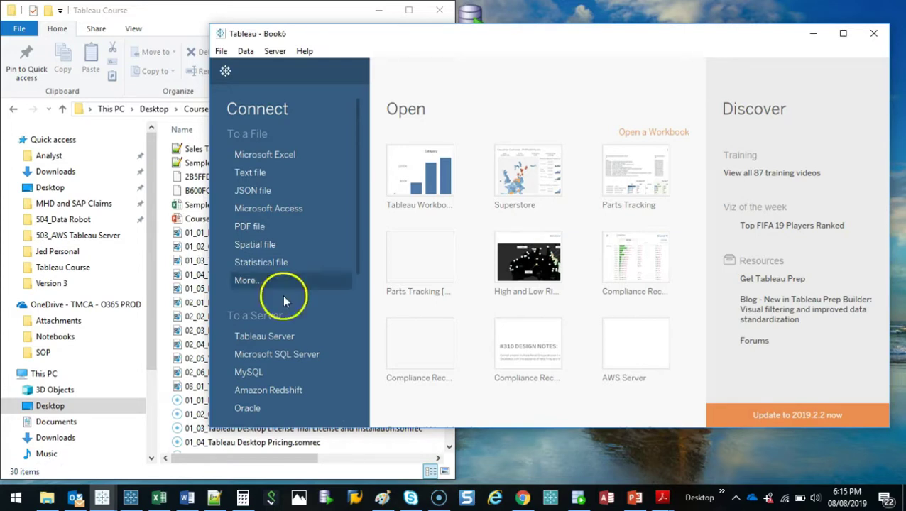
# Connect Tableau to Sample - Superstore.xlsx from File Explorer and maximize the window
pyautogui.moveTo(211, 121); pyautogui.dragTo(317, 146)
pyautogui.moveTo(213, 204); pyautogui.dragTo(477, 206)
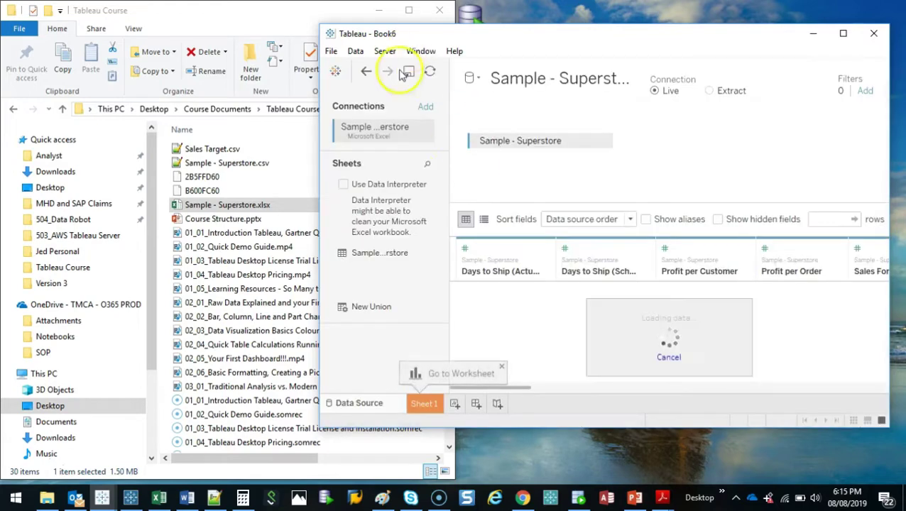
pyautogui.click(843, 34)
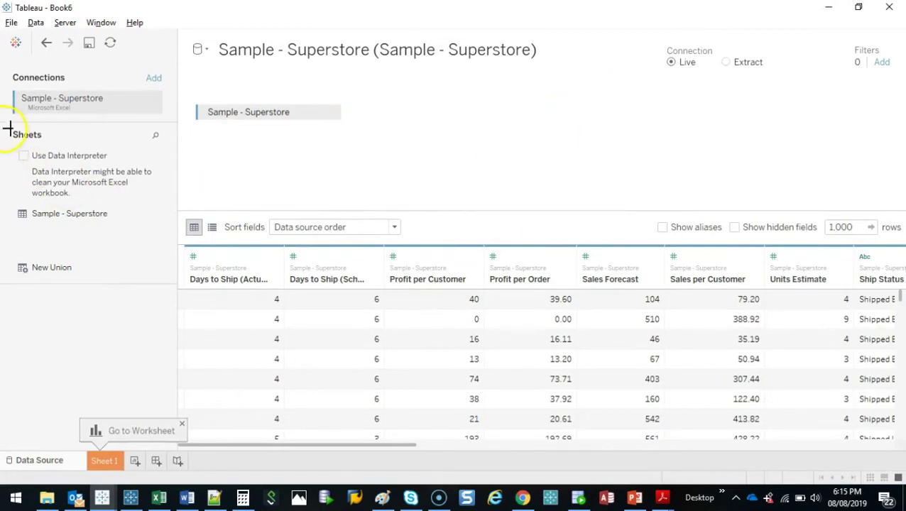
# Annotate Data Interpreter, the Days to Ship field type, row count, connection type and filters, then clear
pyautogui.moveTo(7, 152)
pyautogui.mouseDown()
pyautogui.moveTo(9, 198)
pyautogui.moveTo(121, 148)
pyautogui.moveTo(148, 151)
pyautogui.moveTo(164, 205)
pyautogui.moveTo(5, 203)
pyautogui.mouseUp()
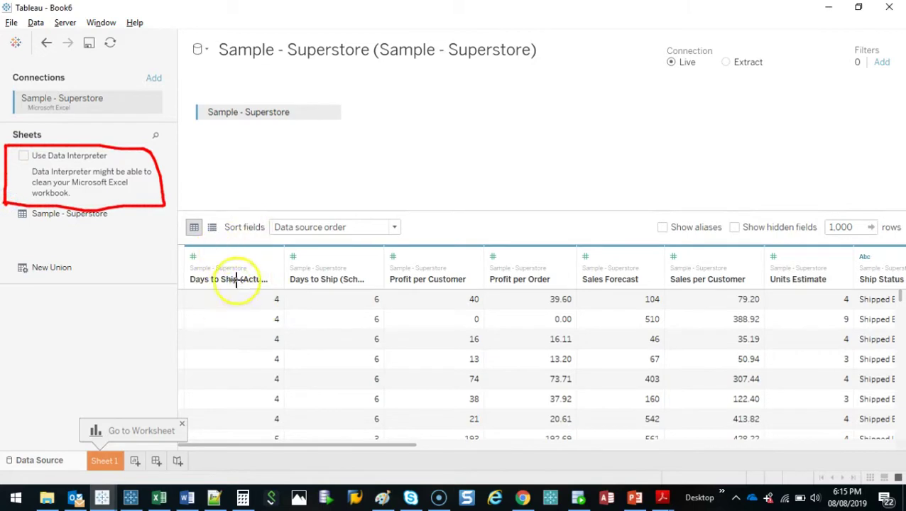
pyautogui.moveTo(190, 245)
pyautogui.mouseDown()
pyautogui.moveTo(184, 275)
pyautogui.moveTo(274, 271)
pyautogui.moveTo(278, 296)
pyautogui.moveTo(186, 297)
pyautogui.mouseUp()
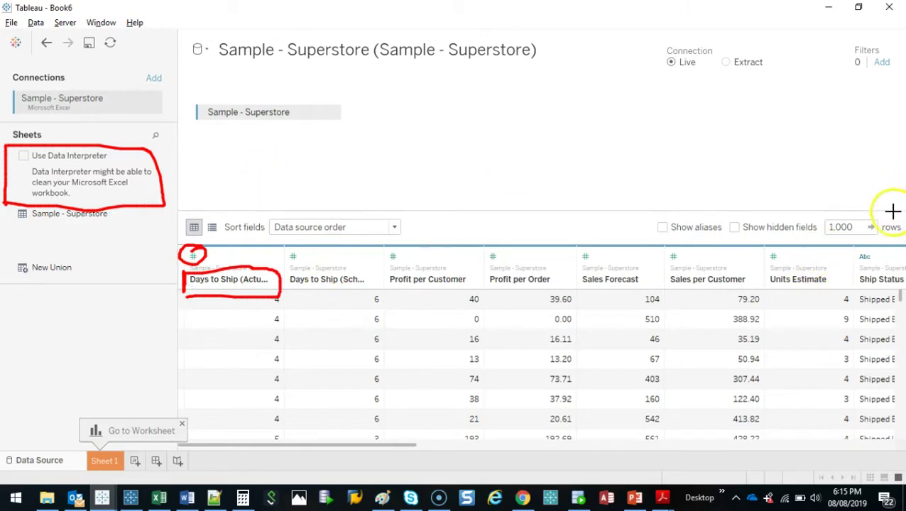
pyautogui.moveTo(901, 216)
pyautogui.mouseDown()
pyautogui.moveTo(833, 211)
pyautogui.moveTo(783, 223)
pyautogui.moveTo(897, 230)
pyautogui.mouseUp()
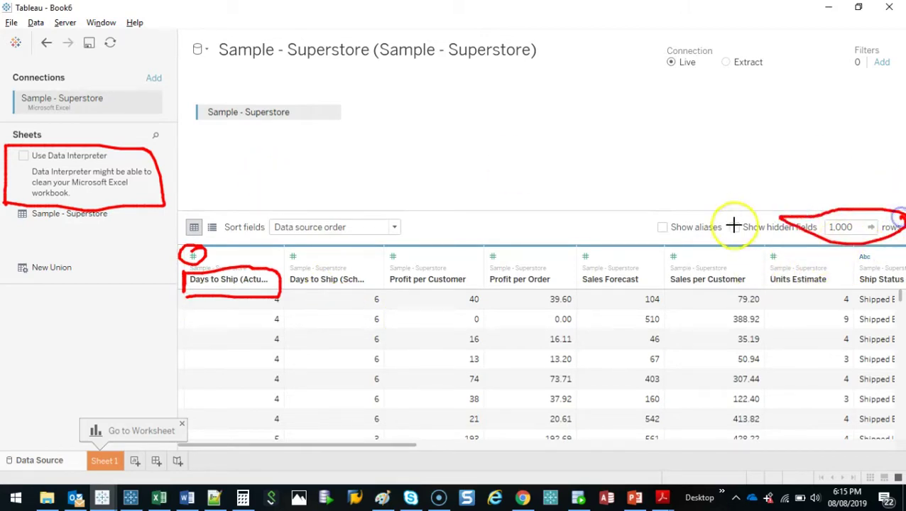
pyautogui.moveTo(750, 33)
pyautogui.mouseDown()
pyautogui.moveTo(628, 44)
pyautogui.moveTo(711, 85)
pyautogui.moveTo(747, 30)
pyautogui.mouseUp()
pyautogui.moveTo(901, 40)
pyautogui.mouseDown()
pyautogui.moveTo(888, 86)
pyautogui.moveTo(870, 39)
pyautogui.mouseUp()
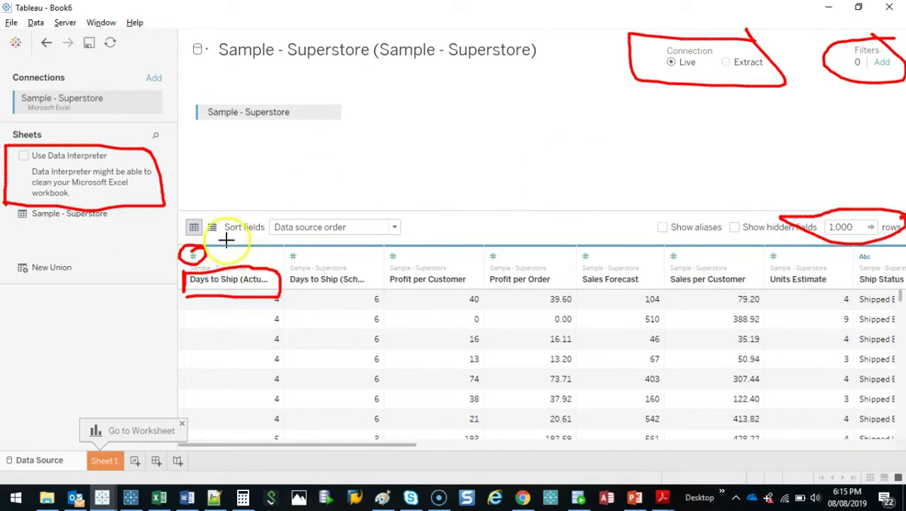
pyautogui.press('Escape')
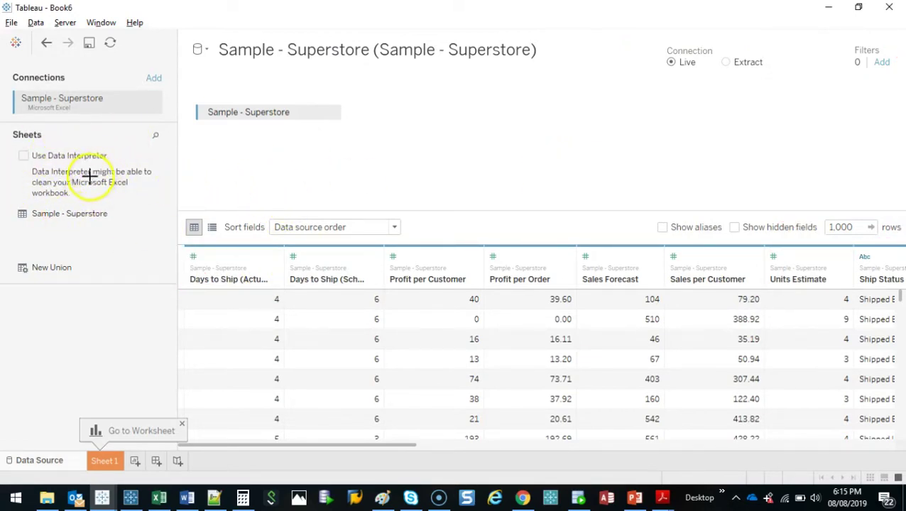
# Mark the Data Interpreter description and grid headers, clear them, and close Tableau
pyautogui.hotkey('ctrl', '2')
pyautogui.moveTo(145, 152)
pyautogui.mouseDown()
pyautogui.moveTo(26, 145)
pyautogui.moveTo(142, 138)
pyautogui.mouseUp()
pyautogui.press('Escape')
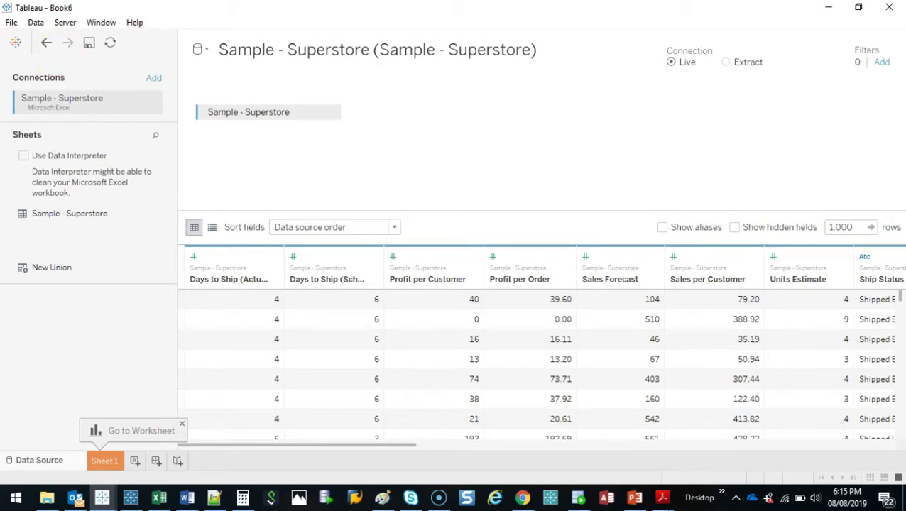
pyautogui.moveTo(176, 241)
pyautogui.mouseDown()
pyautogui.moveTo(193, 350)
pyautogui.moveTo(700, 233)
pyautogui.moveTo(903, 229)
pyautogui.moveTo(900, 288)
pyautogui.moveTo(827, 297)
pyautogui.moveTo(192, 294)
pyautogui.mouseUp()
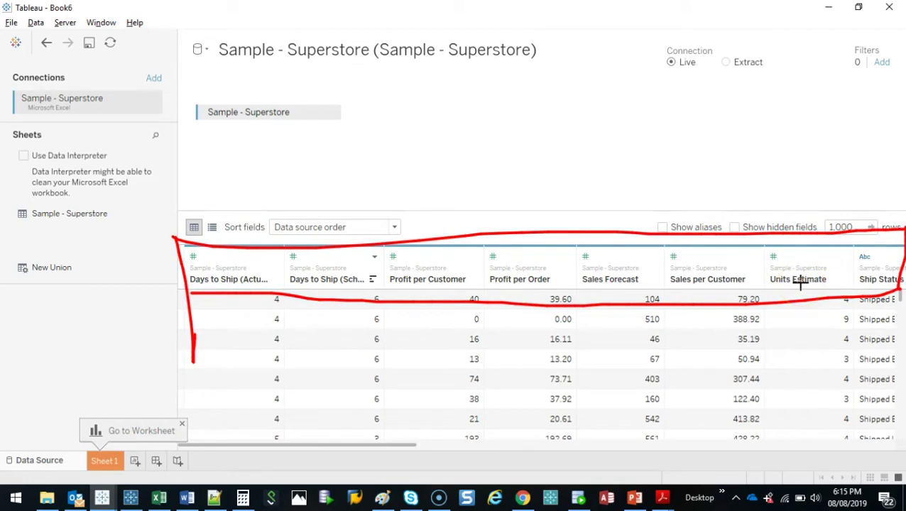
pyautogui.press('Escape')
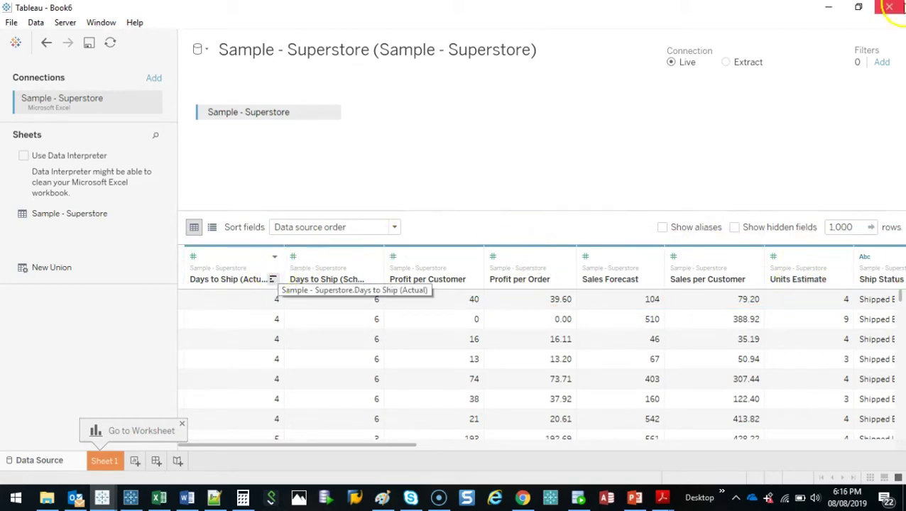
pyautogui.hotkey('alt', 'F4')
# Discard the Tableau workbook changes and open Sample - Superstore.xlsx in Excel
pyautogui.click(472, 265)
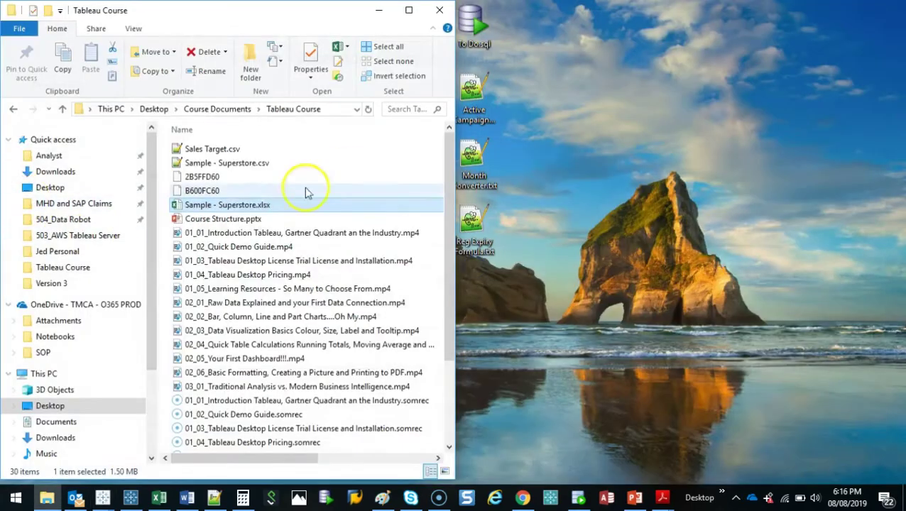
pyautogui.click(236, 190)
pyautogui.click(244, 206)
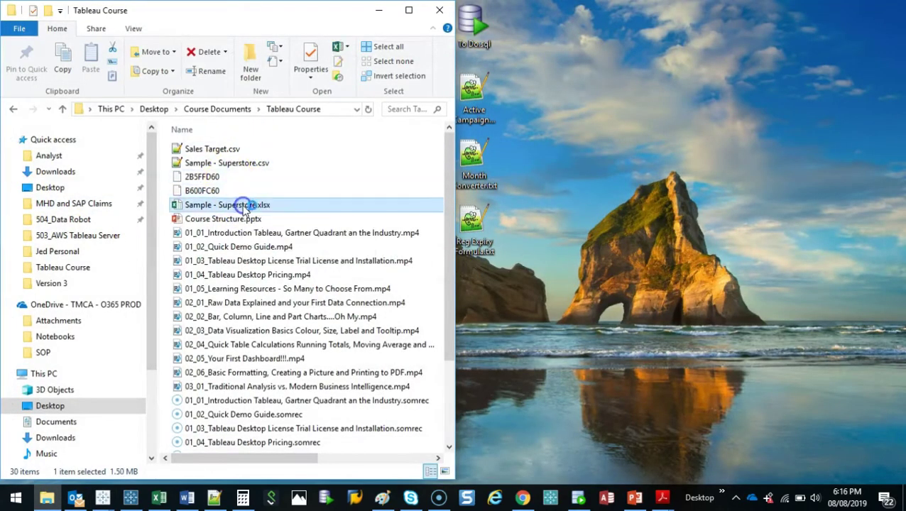
pyautogui.doubleClick(243, 206)
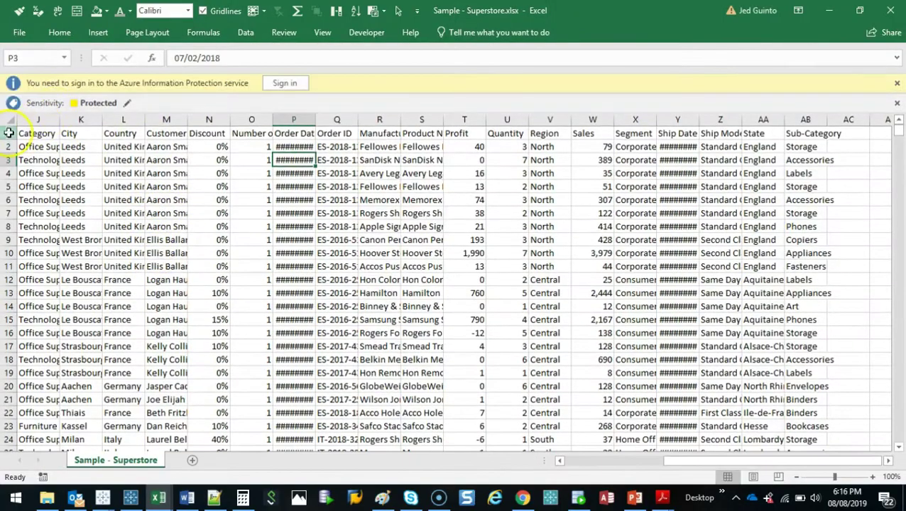
# Insert six blank rows above the headers and enter 1 in cell J1
pyautogui.moveTo(8, 134); pyautogui.dragTo(9, 193)
pyautogui.hotkey('ctrl', 'shift', '+')
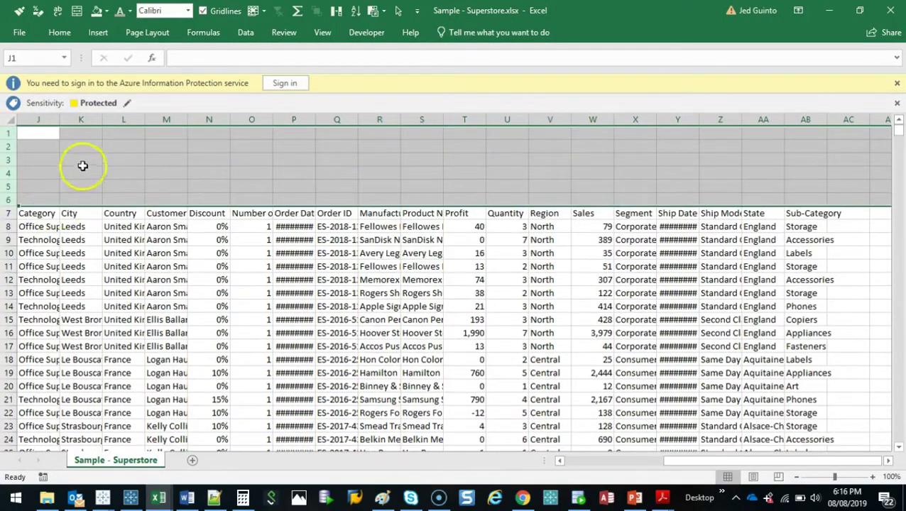
pyautogui.click(45, 137)
pyautogui.write('11')
pyautogui.press('Return')
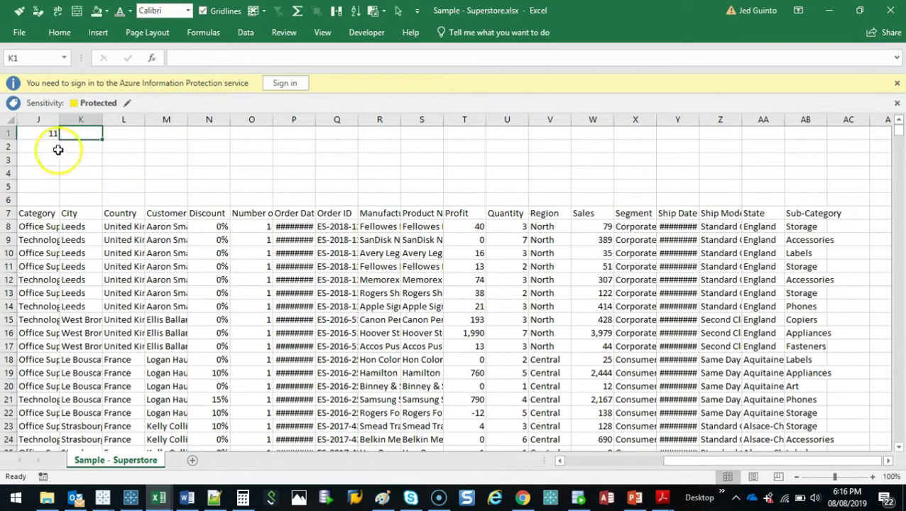
pyautogui.click(38, 133)
pyautogui.write('1')
pyautogui.press('Tab')
pyautogui.click(149, 176)
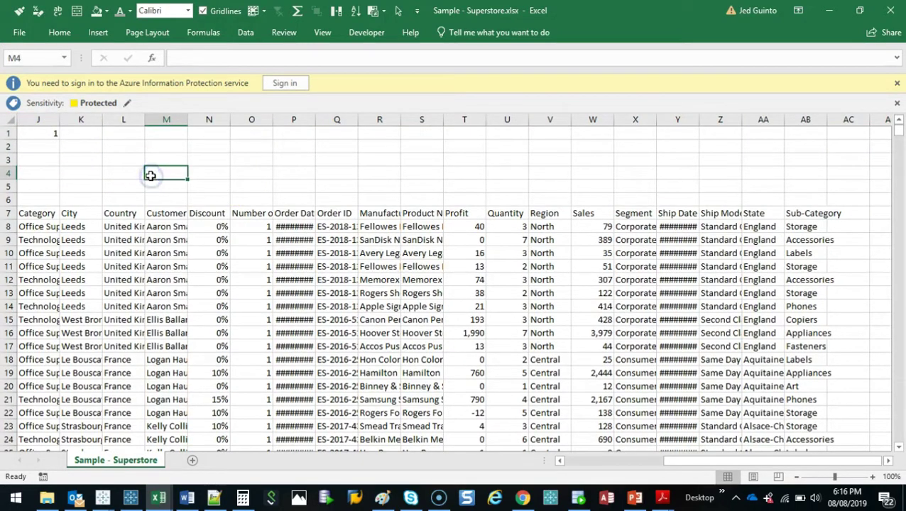
pyautogui.click(32, 133)
# Highlight the header row 7 and row 1, then save the workbook
pyautogui.click(15, 215)
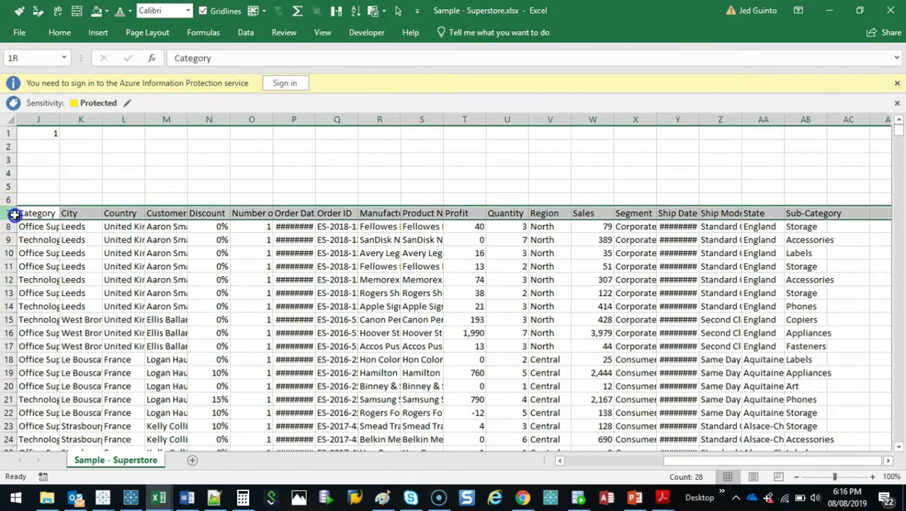
pyautogui.moveTo(50, 213); pyautogui.dragTo(725, 223)
pyautogui.click(643, 294)
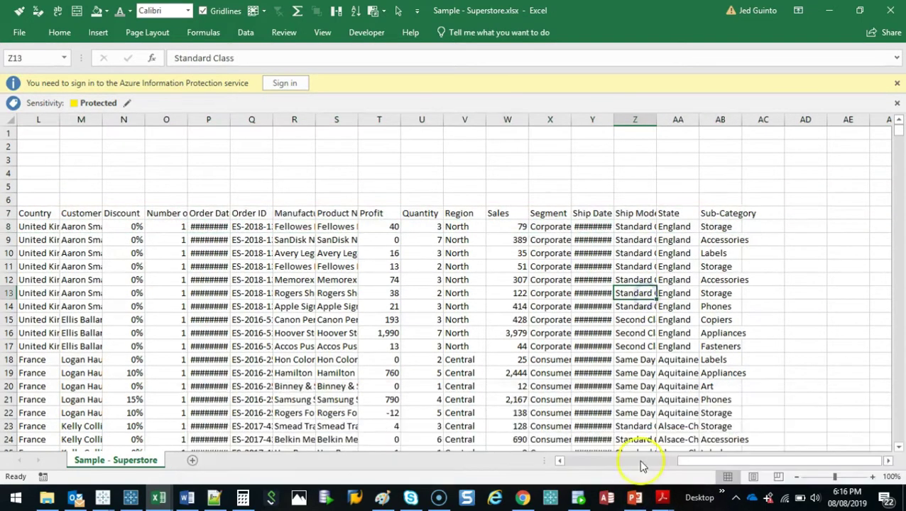
pyautogui.click(637, 459)
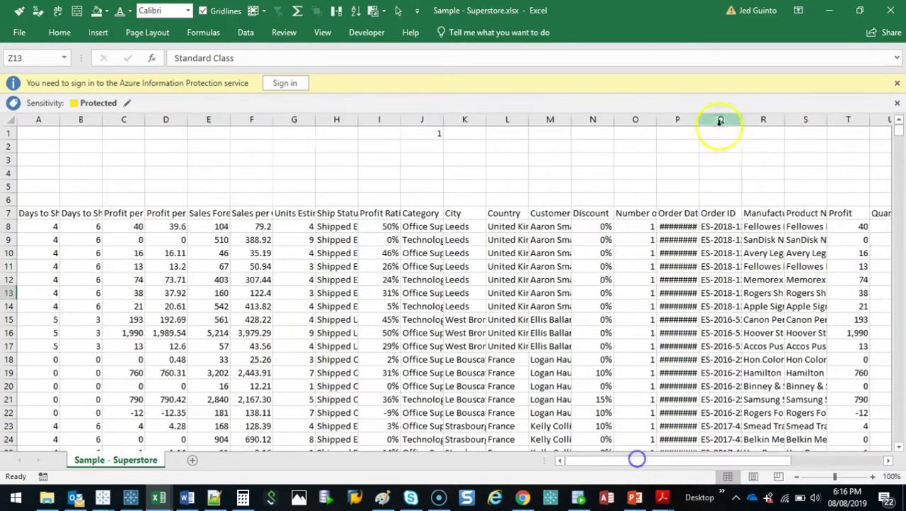
pyautogui.click(594, 462)
pyautogui.moveTo(51, 133); pyautogui.dragTo(770, 117)
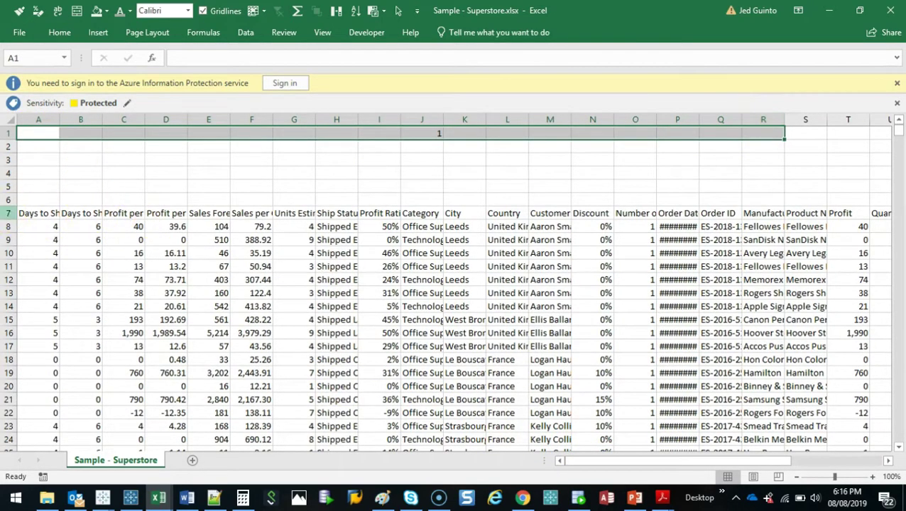
pyautogui.click(8, 213)
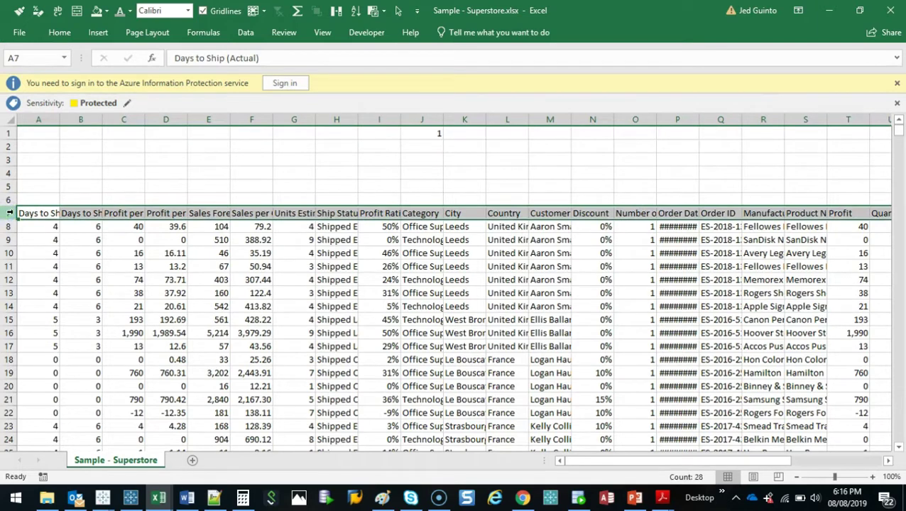
pyautogui.click(54, 192)
pyautogui.hotkey('ctrl', 's')
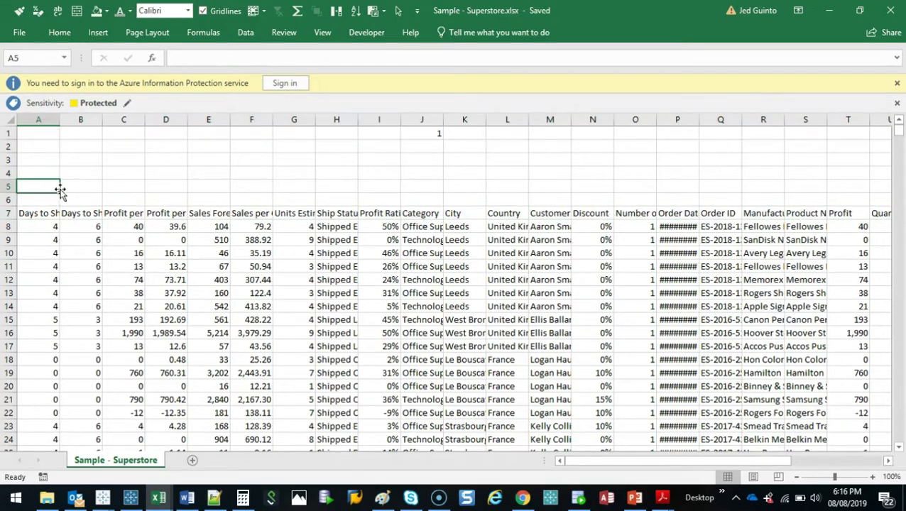
# Close both Excel workbooks and dismiss Tableau's File Recovery prompt
pyautogui.click(885, 14)
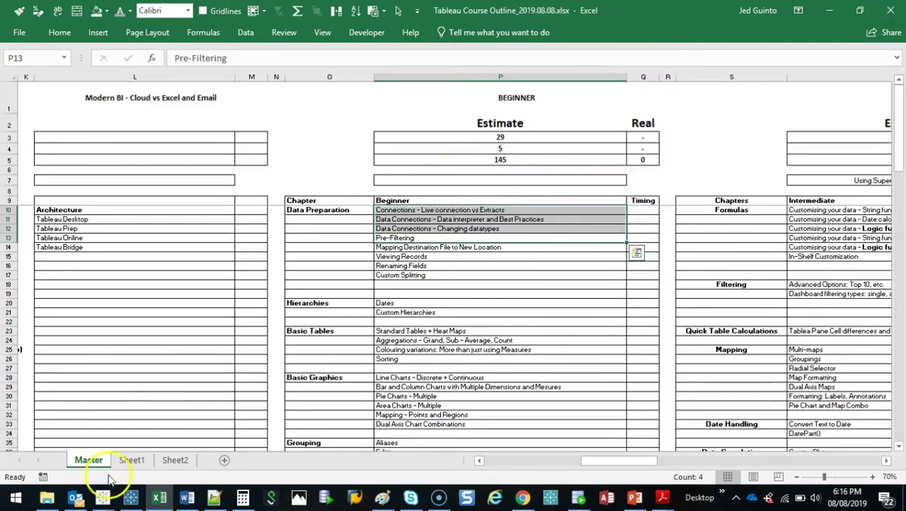
pyautogui.click(889, 9)
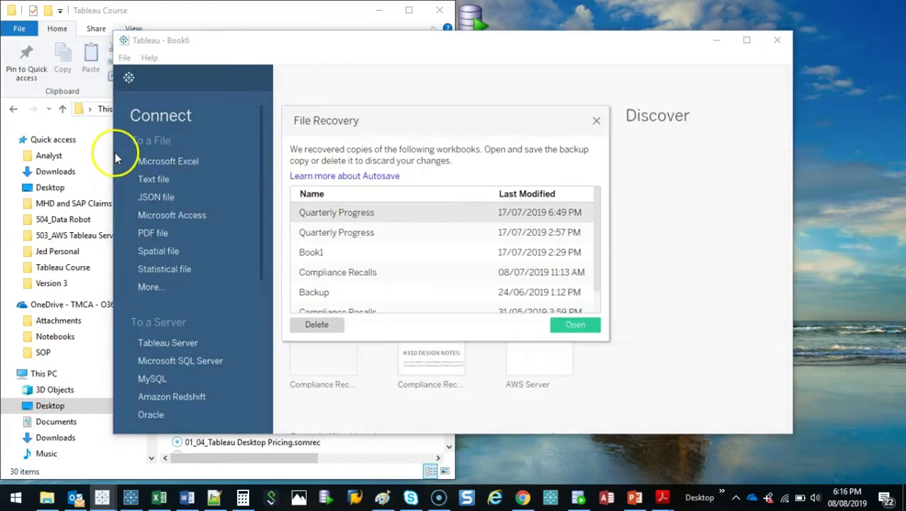
pyautogui.click(595, 122)
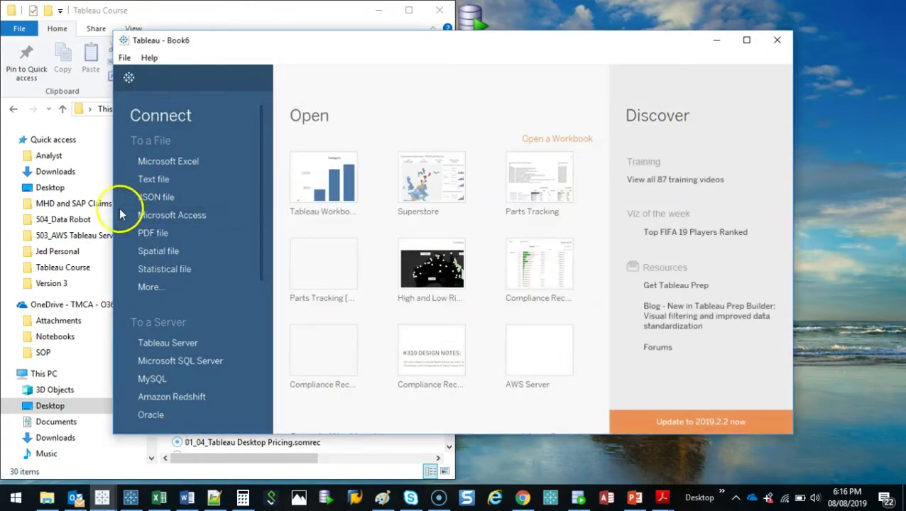
# Reconnect Tableau to the edited Superstore workbook, maximize it, and mark the headers appearing as data
pyautogui.moveTo(114, 213); pyautogui.dragTo(302, 221)
pyautogui.moveTo(208, 206); pyautogui.dragTo(644, 227)
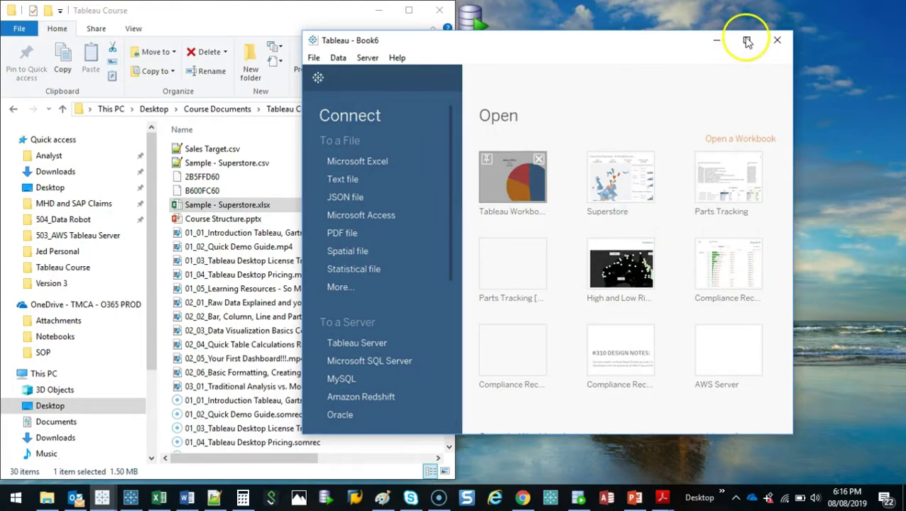
pyautogui.click(748, 41)
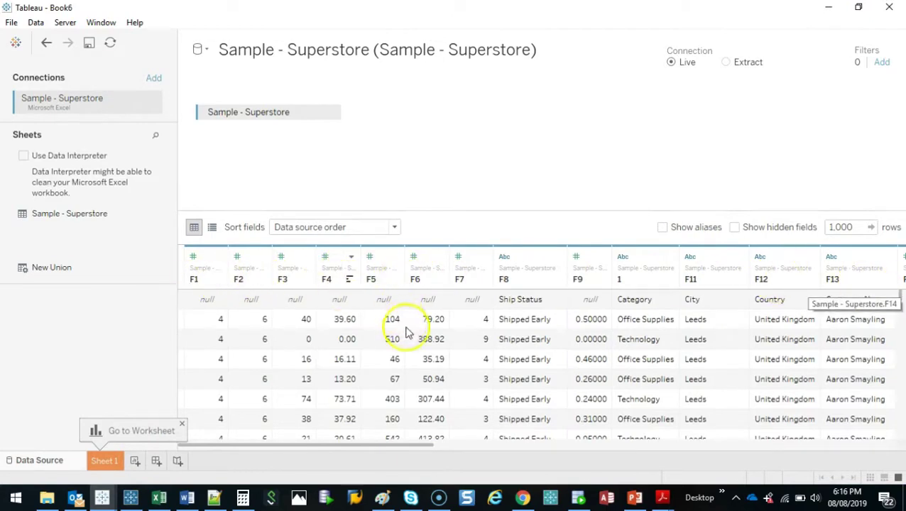
pyautogui.moveTo(494, 302)
pyautogui.mouseDown()
pyautogui.moveTo(843, 290)
pyautogui.moveTo(880, 311)
pyautogui.moveTo(804, 317)
pyautogui.moveTo(475, 302)
pyautogui.mouseUp()
pyautogui.press('Escape')
pyautogui.moveTo(355, 445)
pyautogui.mouseDown()
pyautogui.moveTo(874, 449)
pyautogui.moveTo(613, 458)
pyautogui.moveTo(258, 452)
pyautogui.mouseUp()
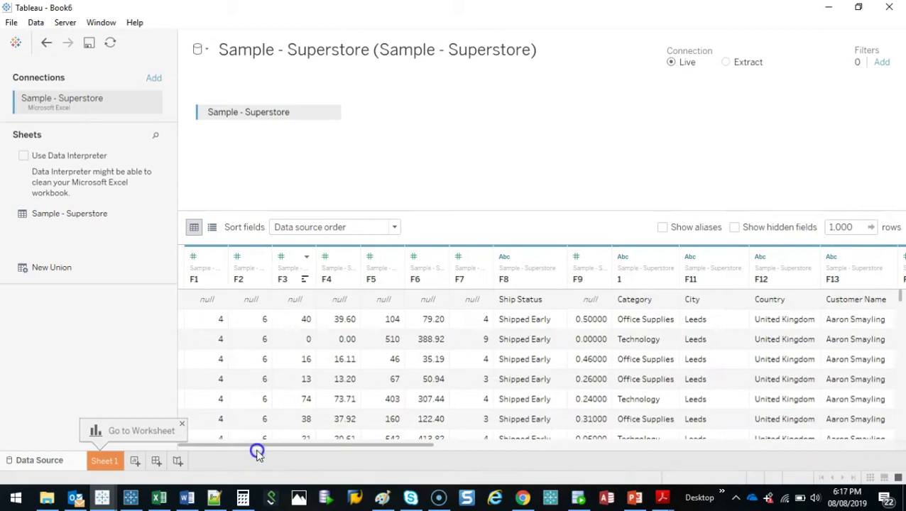
# Turn on Data Interpreter to restore real field names, then scroll the preview grid
pyautogui.click(24, 156)
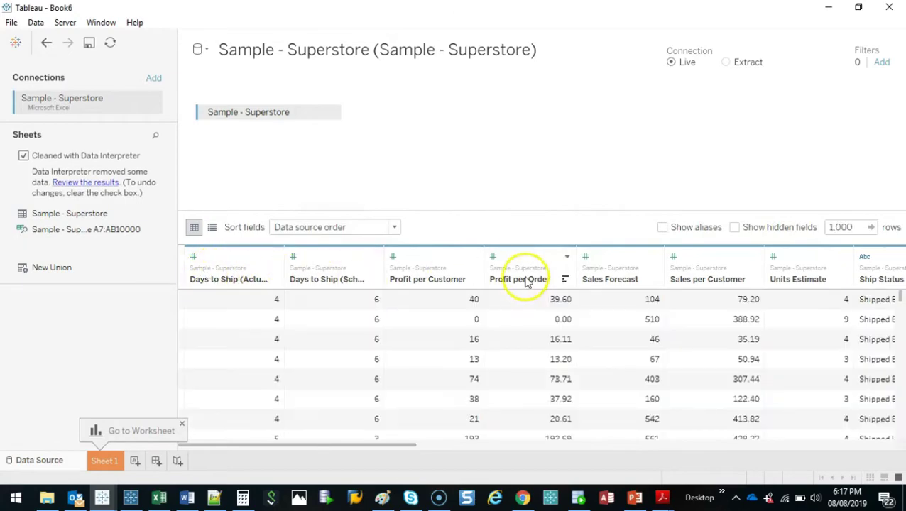
pyautogui.moveTo(303, 445); pyautogui.dragTo(197, 452)
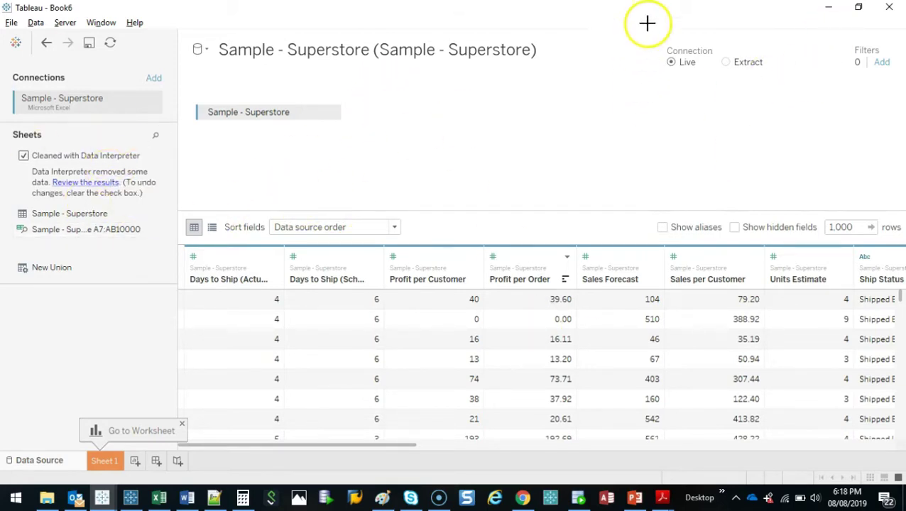
pyautogui.moveTo(647, 19)
pyautogui.mouseDown()
pyautogui.moveTo(772, 16)
pyautogui.moveTo(813, 95)
pyautogui.moveTo(641, 94)
pyautogui.mouseUp()
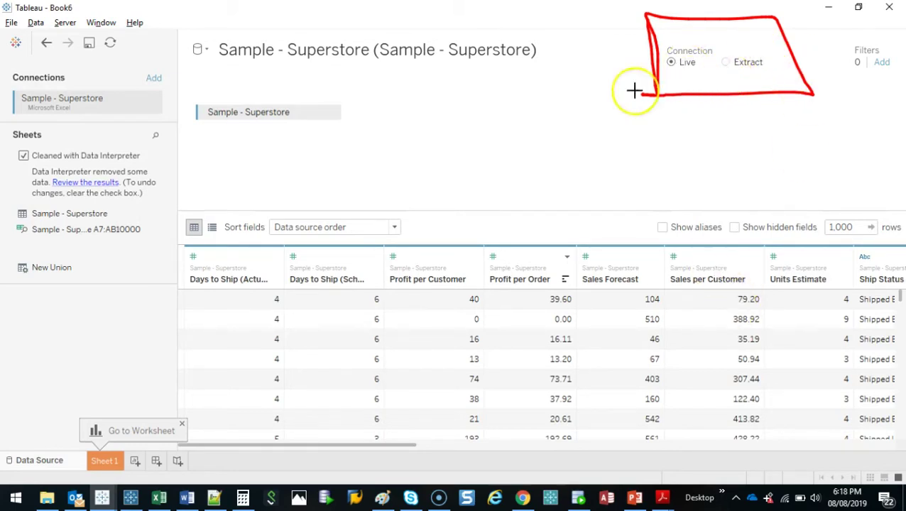
pyautogui.press('Escape')
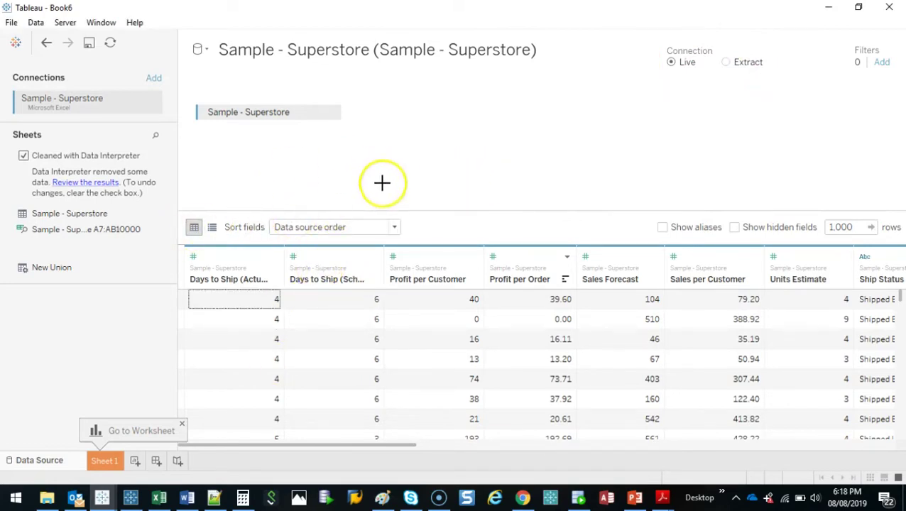
# Minimize Tableau and hide the desktop icons via View > Show desktop icons
pyautogui.click(828, 7)
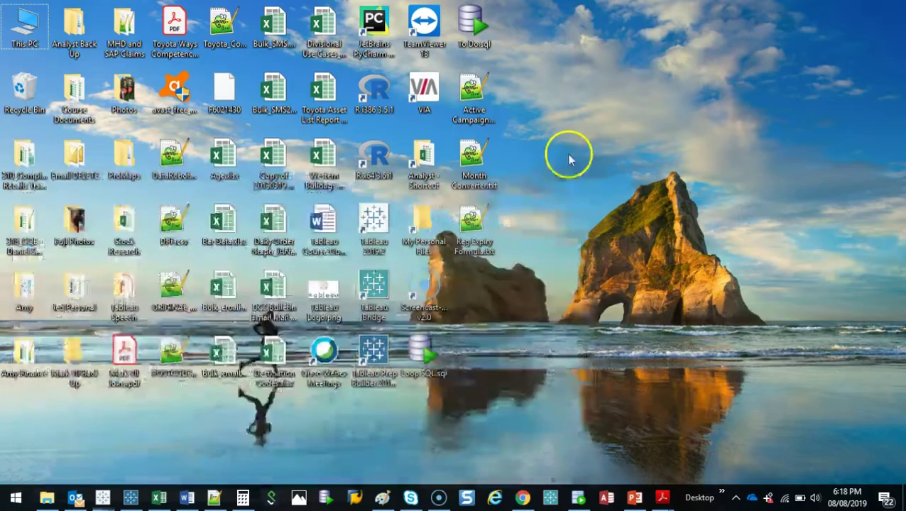
pyautogui.rightClick(583, 159)
pyautogui.moveTo(615, 167)
pyautogui.click(799, 250)
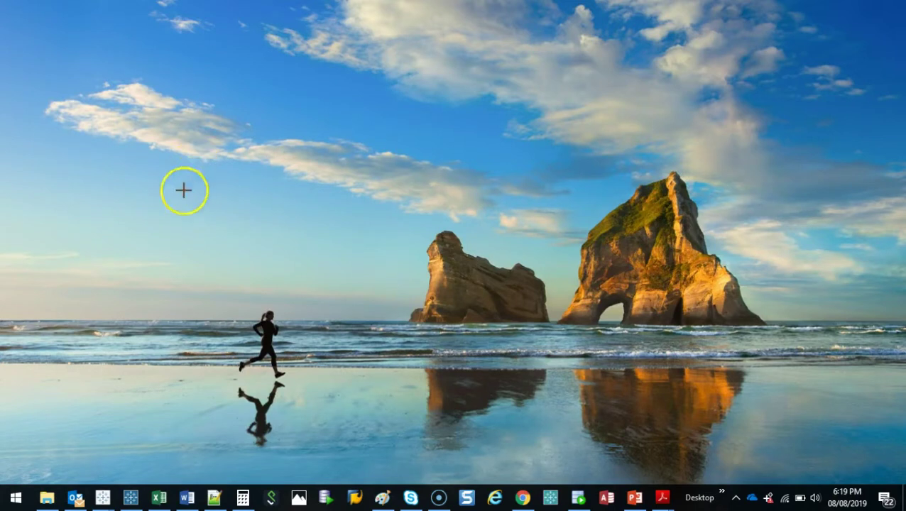
# Sketch a database cylinder, a box on the right, and arrows between them
pyautogui.moveTo(146, 260); pyautogui.dragTo(146, 261)
pyautogui.moveTo(88, 162)
pyautogui.mouseDown()
pyautogui.moveTo(108, 176)
pyautogui.moveTo(151, 162)
pyautogui.mouseUp()
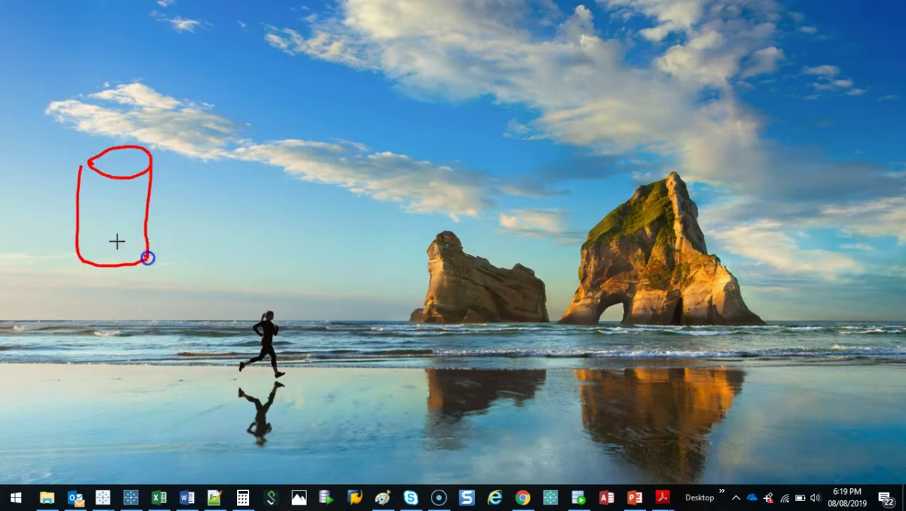
pyautogui.moveTo(84, 209); pyautogui.dragTo(103, 221)
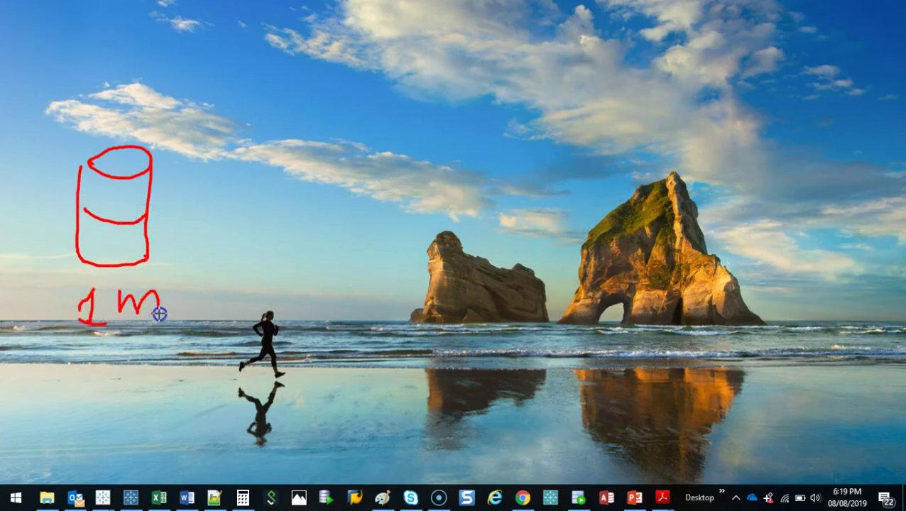
pyautogui.click(305, 269)
pyautogui.moveTo(177, 221)
pyautogui.mouseDown()
pyautogui.moveTo(516, 188)
pyautogui.moveTo(521, 200)
pyautogui.mouseUp()
pyautogui.moveTo(591, 151); pyautogui.dragTo(601, 259)
pyautogui.moveTo(578, 173)
pyautogui.mouseDown()
pyautogui.moveTo(789, 241)
pyautogui.moveTo(573, 250)
pyautogui.mouseUp()
pyautogui.moveTo(657, 70); pyautogui.dragTo(663, 117)
pyautogui.moveTo(624, 82); pyautogui.dragTo(684, 63)
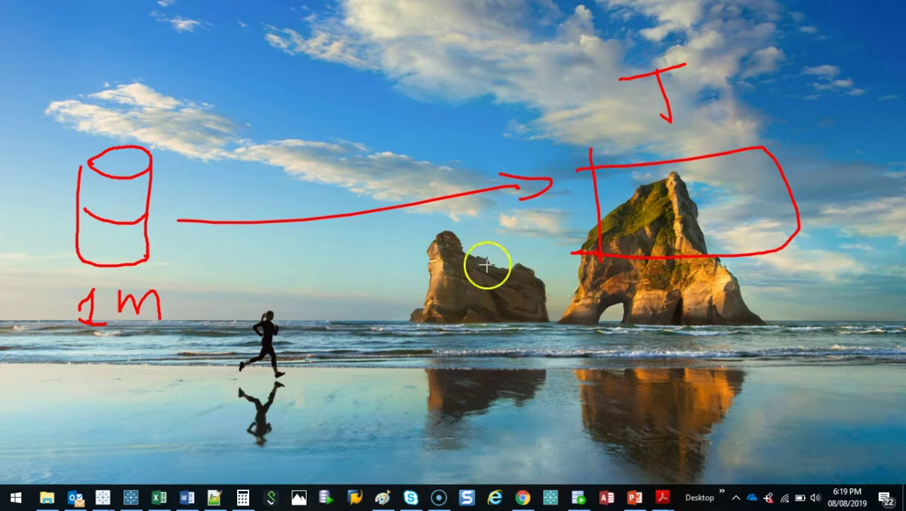
pyautogui.moveTo(515, 151)
pyautogui.mouseDown()
pyautogui.moveTo(250, 172)
pyautogui.moveTo(260, 192)
pyautogui.mouseUp()
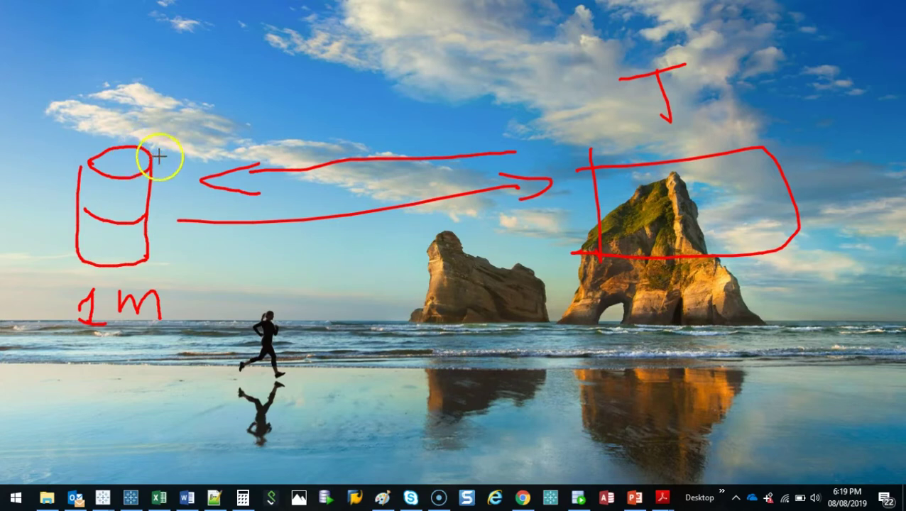
# Draw blue barriers beside the cylinder and box, then clear all sketches
pyautogui.press('b')
pyautogui.moveTo(171, 100); pyautogui.dragTo(167, 270)
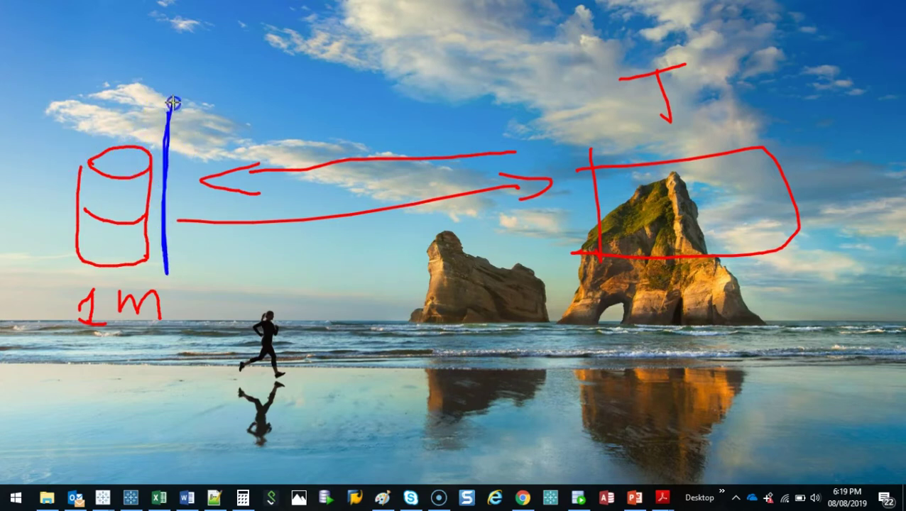
pyautogui.moveTo(173, 146); pyautogui.dragTo(172, 253)
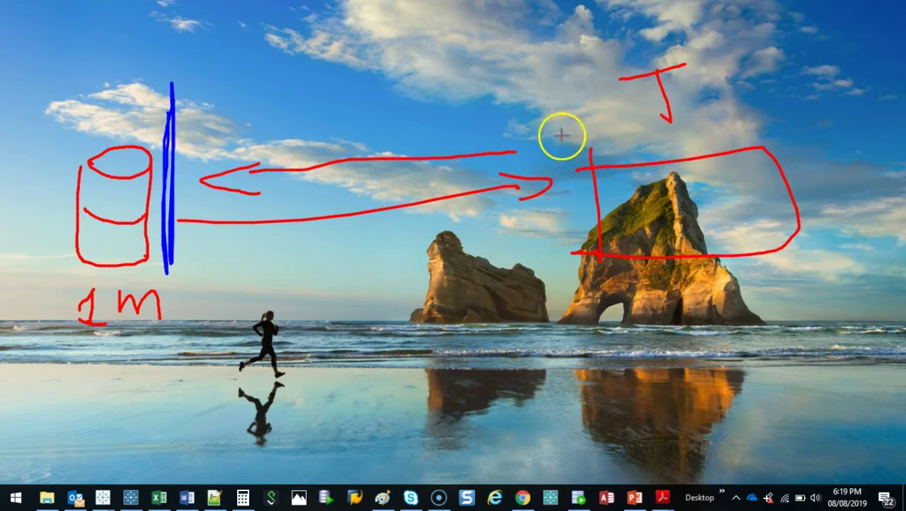
pyautogui.moveTo(560, 133)
pyautogui.mouseDown()
pyautogui.moveTo(560, 270)
pyautogui.moveTo(557, 146)
pyautogui.moveTo(542, 246)
pyautogui.moveTo(561, 291)
pyautogui.mouseUp()
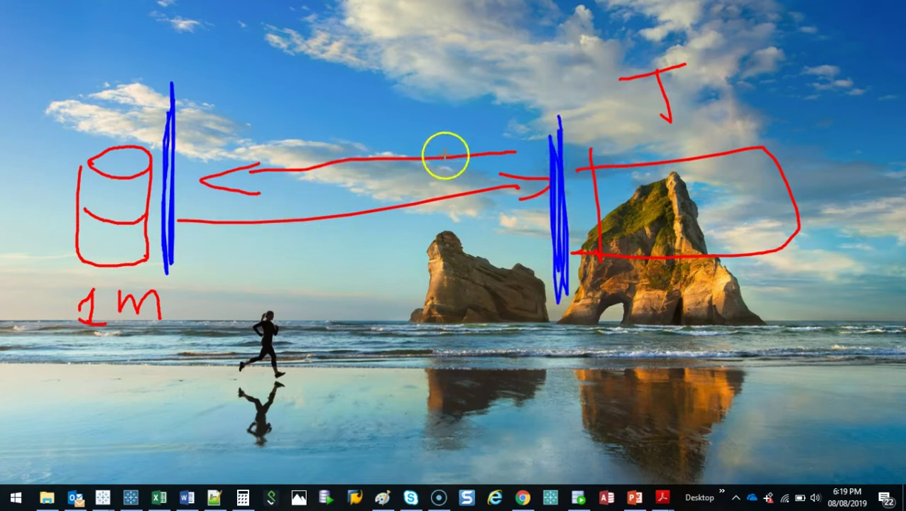
pyautogui.moveTo(545, 150)
pyautogui.mouseDown()
pyautogui.moveTo(821, 130)
pyautogui.moveTo(827, 265)
pyautogui.moveTo(538, 270)
pyautogui.moveTo(558, 162)
pyautogui.moveTo(822, 140)
pyautogui.moveTo(845, 257)
pyautogui.moveTo(554, 181)
pyautogui.mouseUp()
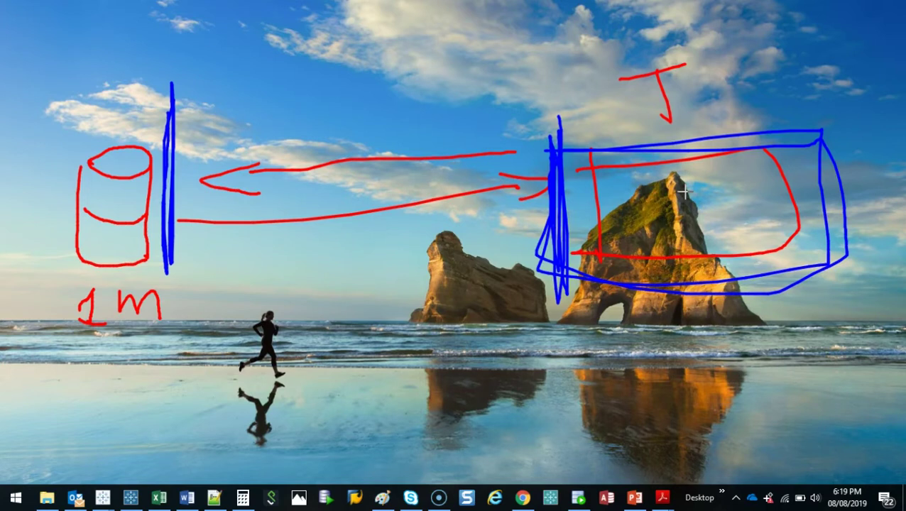
pyautogui.moveTo(564, 150)
pyautogui.mouseDown()
pyautogui.moveTo(548, 298)
pyautogui.moveTo(832, 218)
pyautogui.moveTo(814, 149)
pyautogui.moveTo(563, 152)
pyautogui.mouseUp()
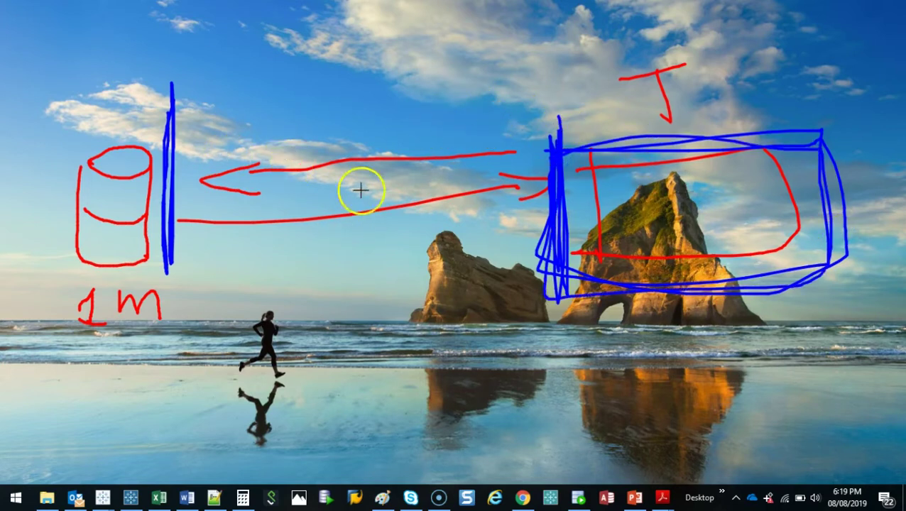
pyautogui.press('Escape')
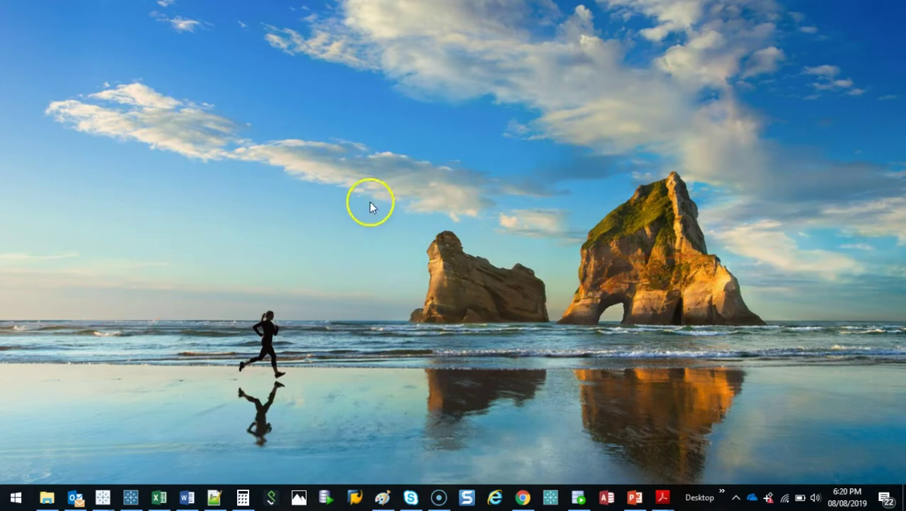
# Return to the Book6 Tableau window and set the connection to Extract
pyautogui.moveTo(102, 501)
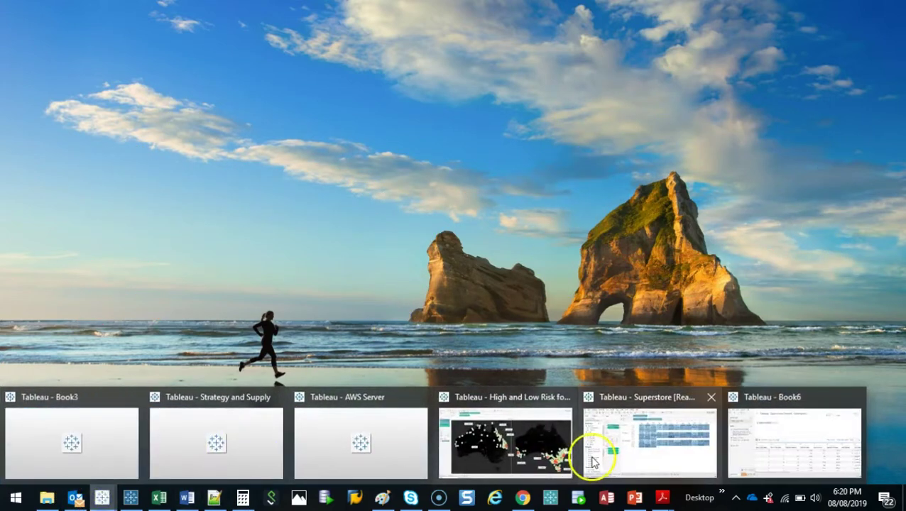
pyautogui.click(738, 456)
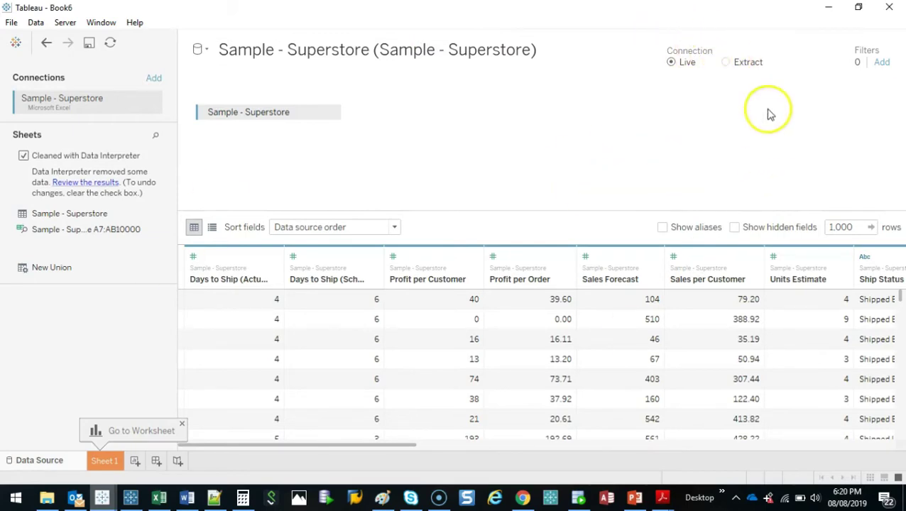
pyautogui.click(726, 63)
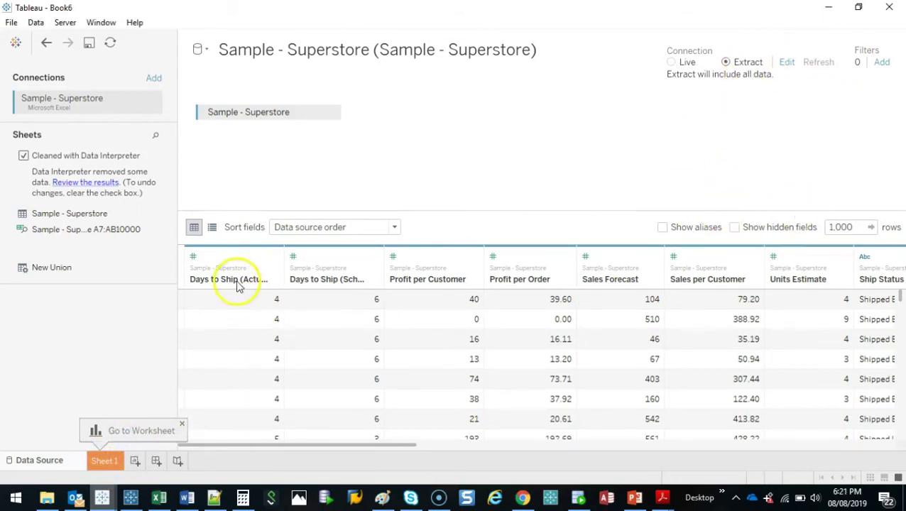
# Change Days to Ship (Actual) to Number (whole) and go to the worksheet
pyautogui.click(192, 256)
pyautogui.click(214, 290)
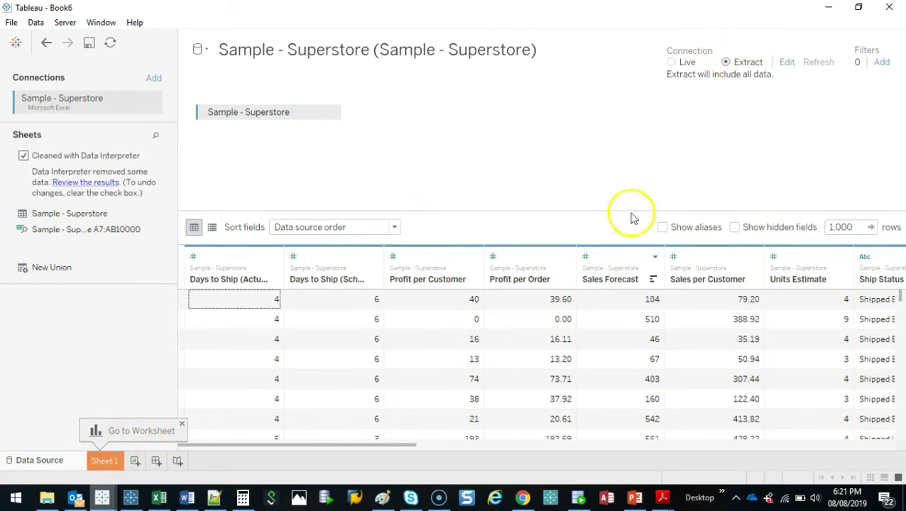
pyautogui.click(110, 463)
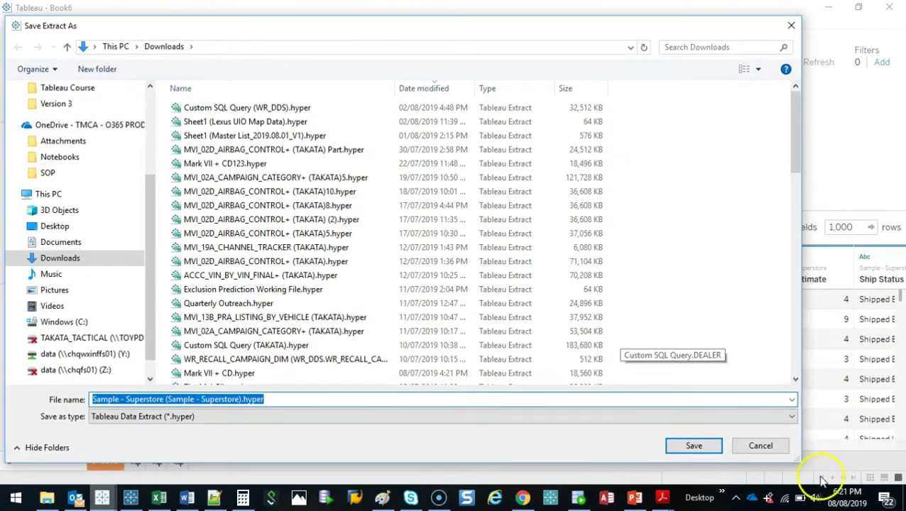
# Save the extract as Sample - Superstore (Sample - Superstore).hyper in Downloads, marking its .hyper extension
pyautogui.moveTo(801, 463); pyautogui.dragTo(552, 387)
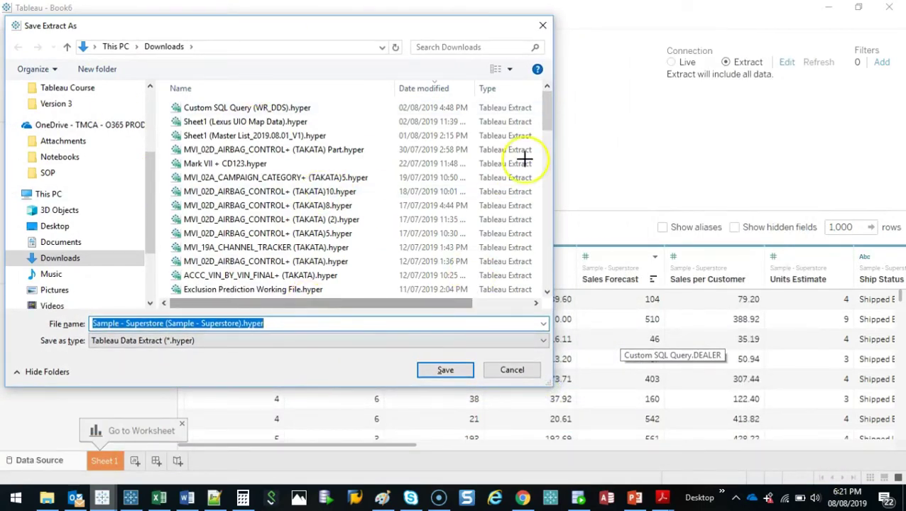
pyautogui.moveTo(243, 315); pyautogui.dragTo(276, 314)
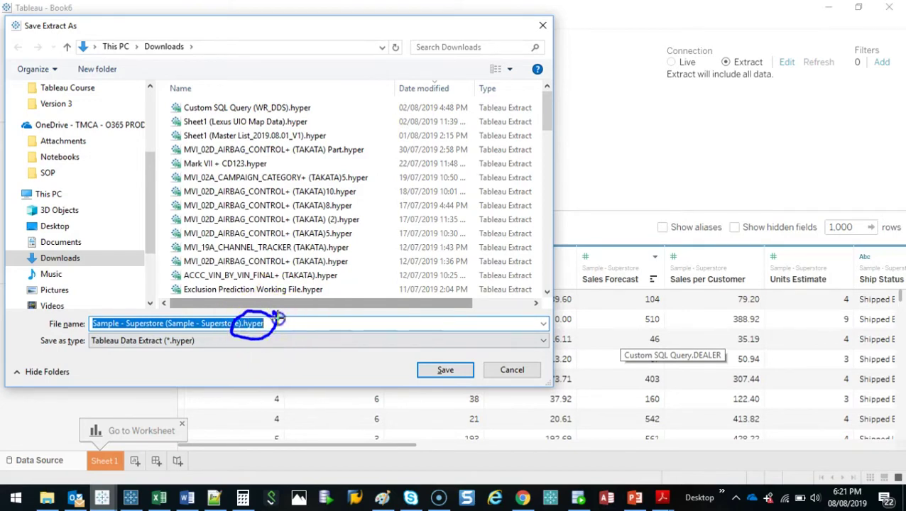
pyautogui.moveTo(269, 310); pyautogui.dragTo(272, 324)
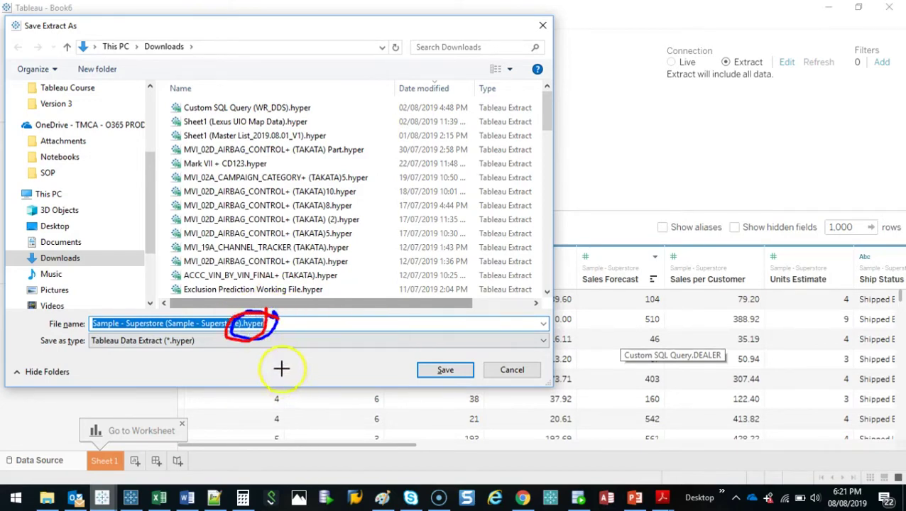
pyautogui.click(443, 370)
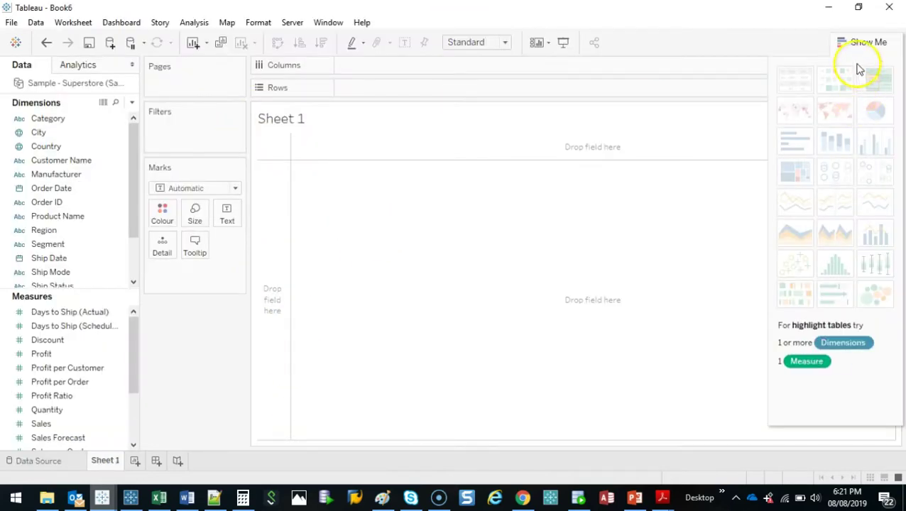
# Close chart suggestions, widen the field list, and circle the data source name
pyautogui.click(866, 42)
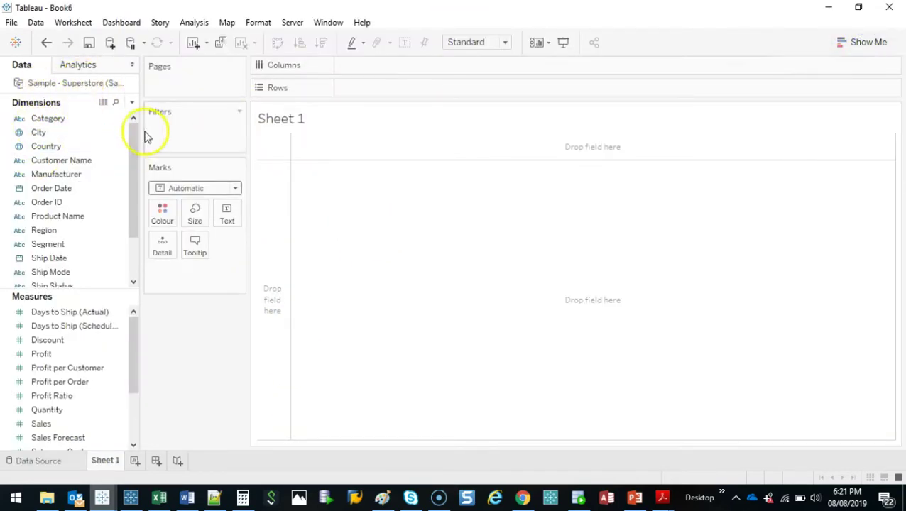
pyautogui.moveTo(144, 137); pyautogui.dragTo(191, 141)
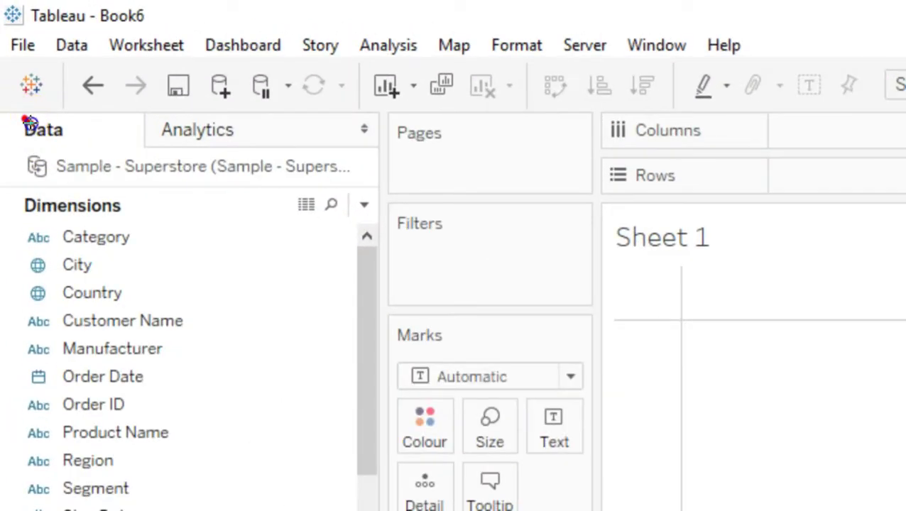
pyautogui.moveTo(29, 122)
pyautogui.mouseDown()
pyautogui.moveTo(289, 210)
pyautogui.moveTo(25, 123)
pyautogui.mouseUp()
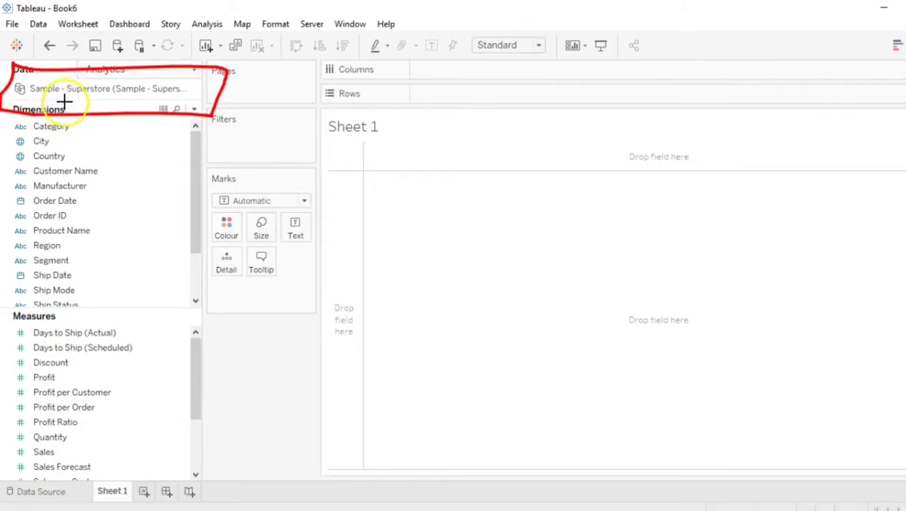
# Return to editing the Superstore data source and switch the connection back to Live
pyautogui.rightClick(65, 90)
pyautogui.click(84, 97)
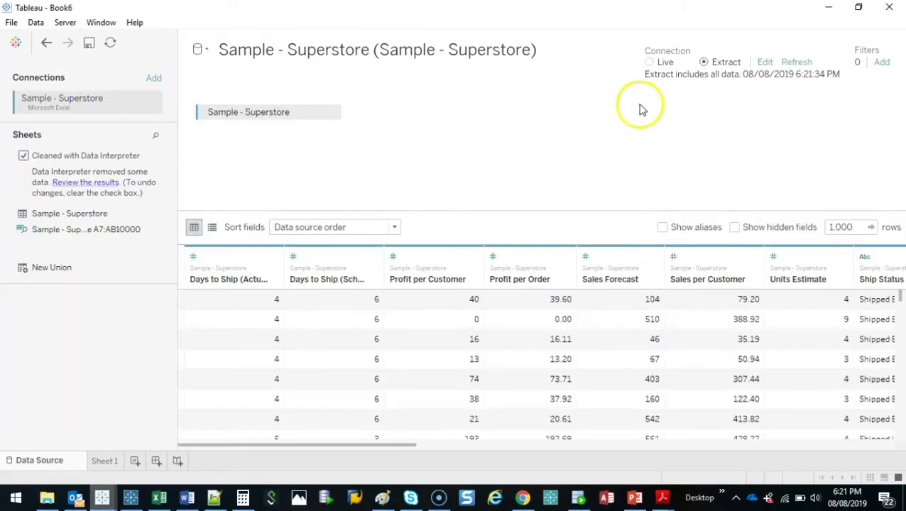
pyautogui.click(655, 63)
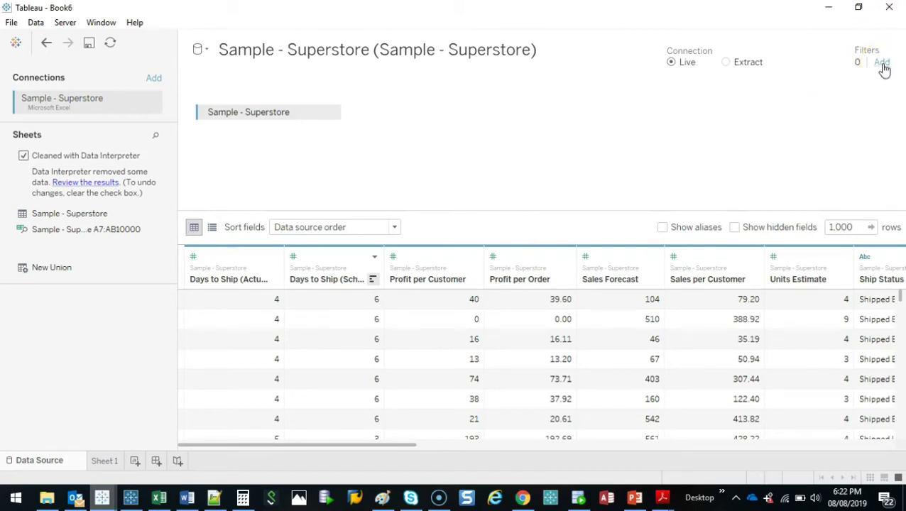
pyautogui.click(882, 63)
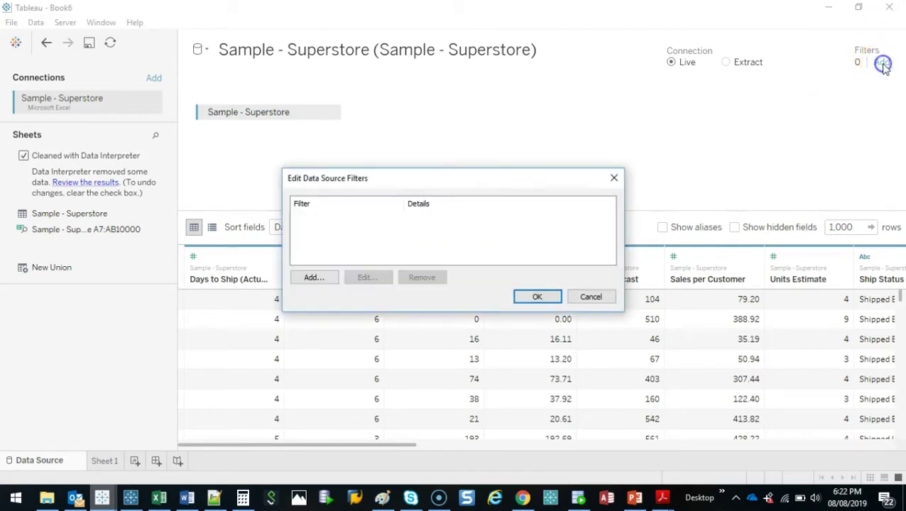
pyautogui.click(313, 277)
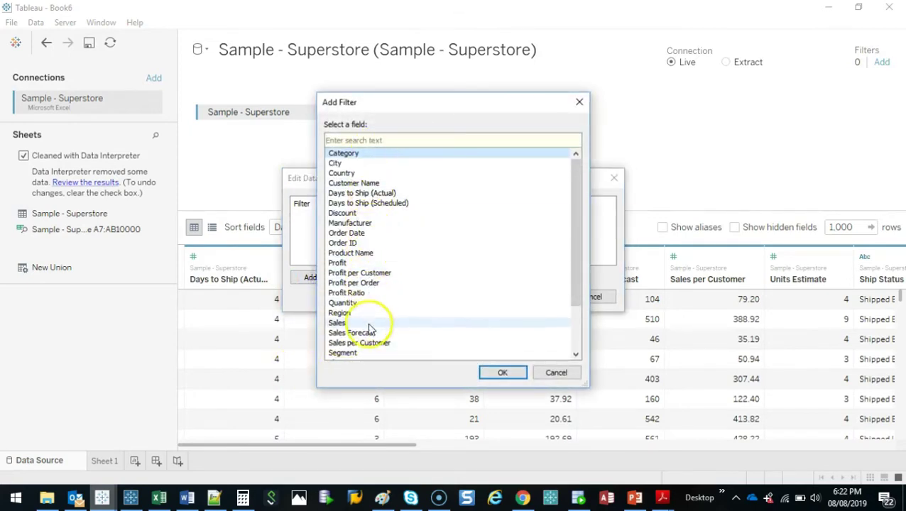
pyautogui.moveTo(577, 216); pyautogui.dragTo(573, 298)
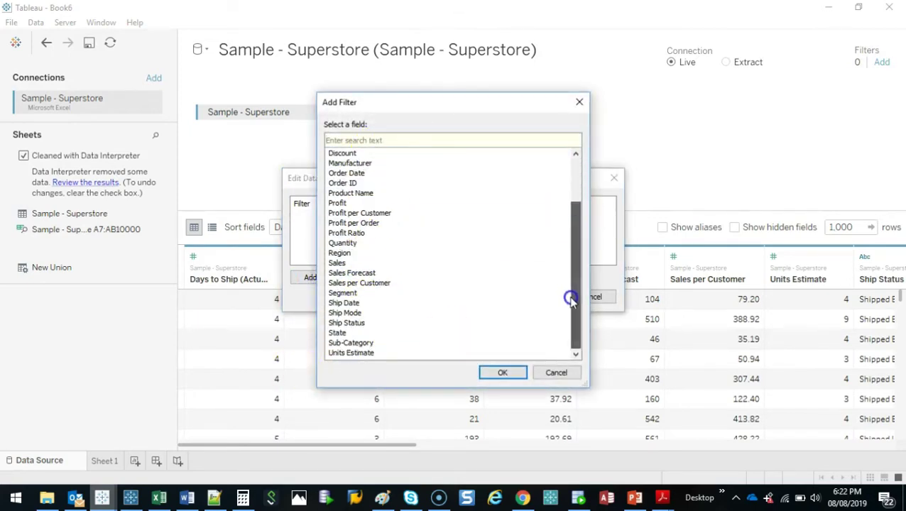
pyautogui.click(551, 362)
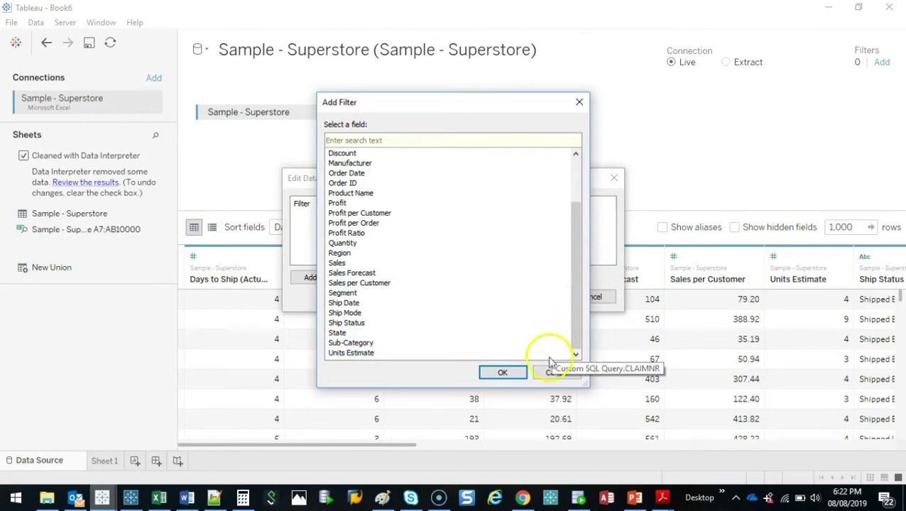
pyautogui.click(553, 377)
pyautogui.click(590, 295)
pyautogui.moveTo(257, 452); pyautogui.dragTo(455, 457)
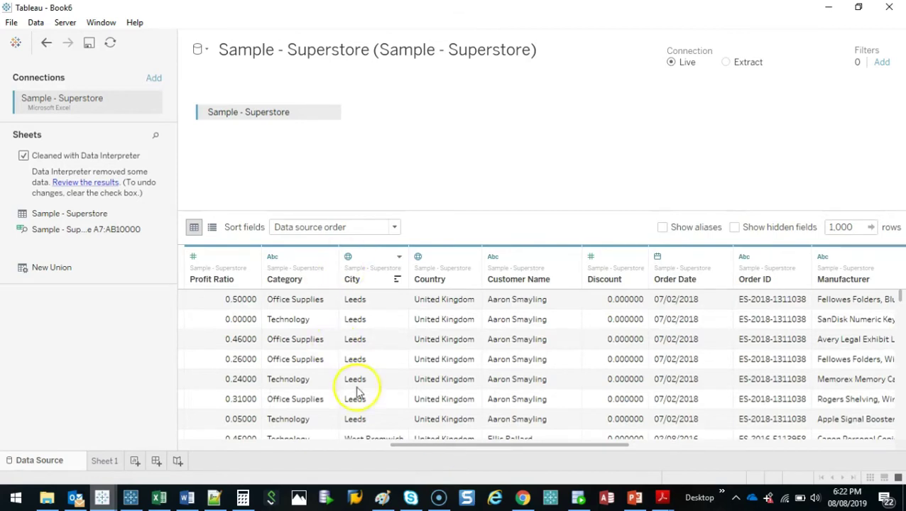
pyautogui.click(448, 299)
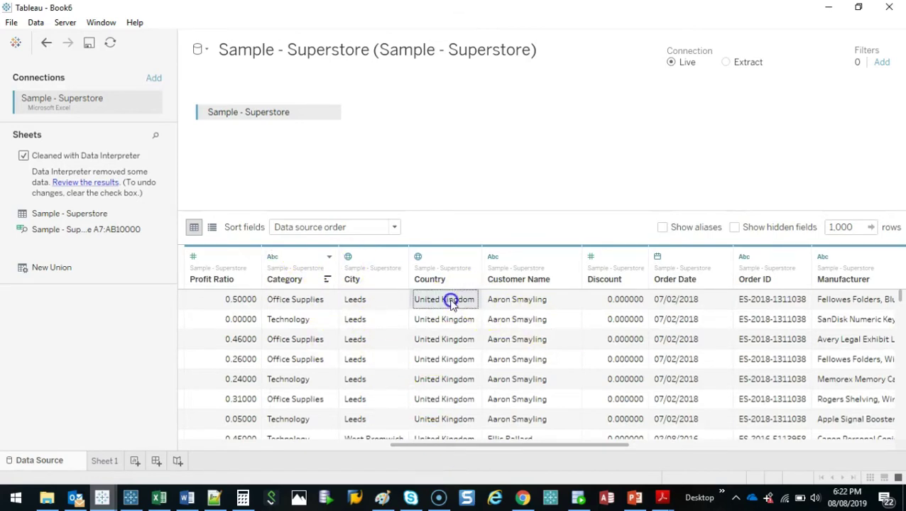
pyautogui.click(296, 296)
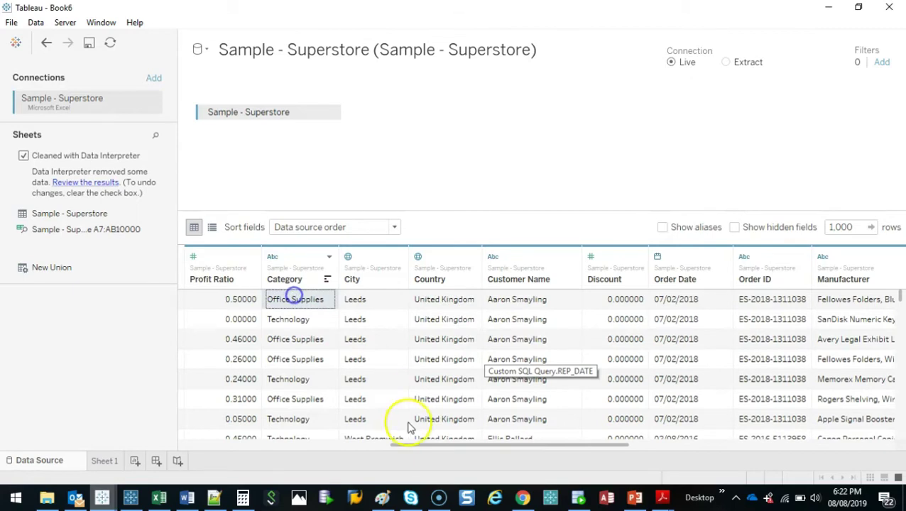
# Add a Category data source filter that keeps only Office Supplies
pyautogui.click(883, 65)
pyautogui.click(317, 280)
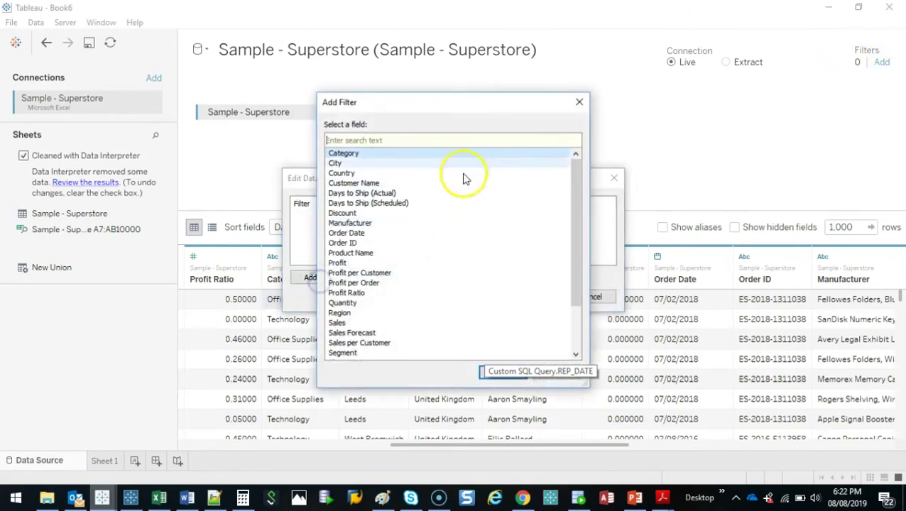
pyautogui.moveTo(467, 104); pyautogui.dragTo(707, 152)
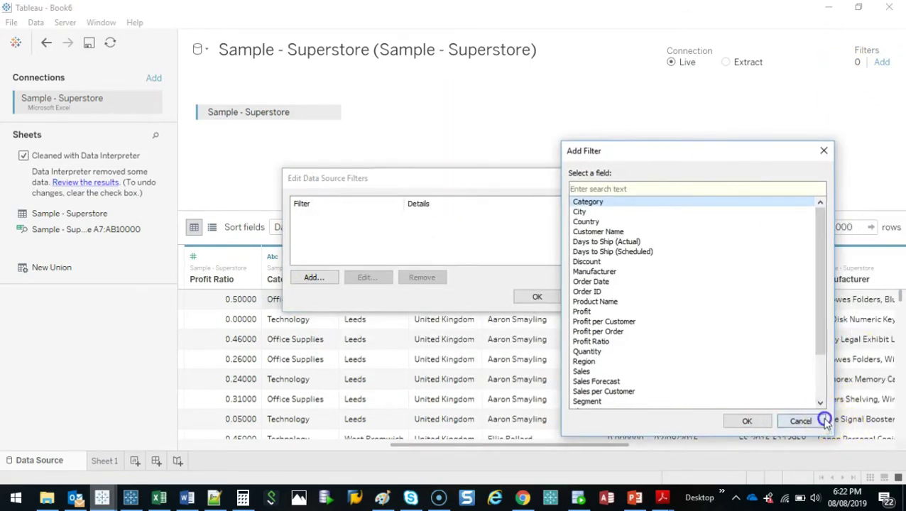
pyautogui.click(800, 421)
pyautogui.moveTo(528, 183); pyautogui.dragTo(458, 83)
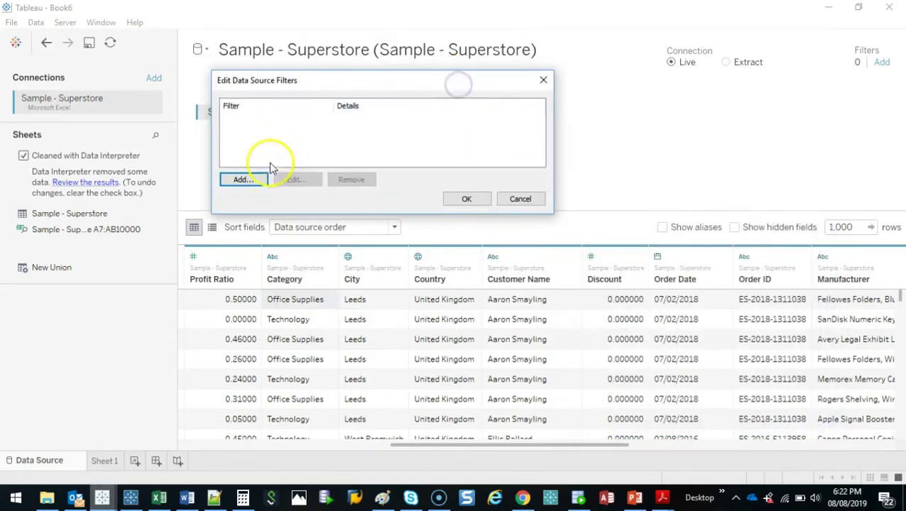
pyautogui.click(244, 180)
pyautogui.moveTo(370, 10); pyautogui.dragTo(679, 162)
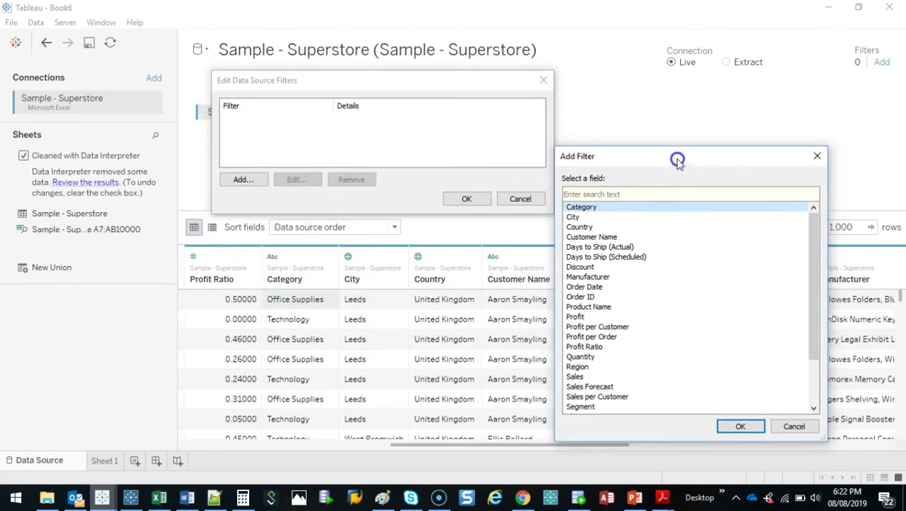
pyautogui.click(582, 206)
pyautogui.click(745, 427)
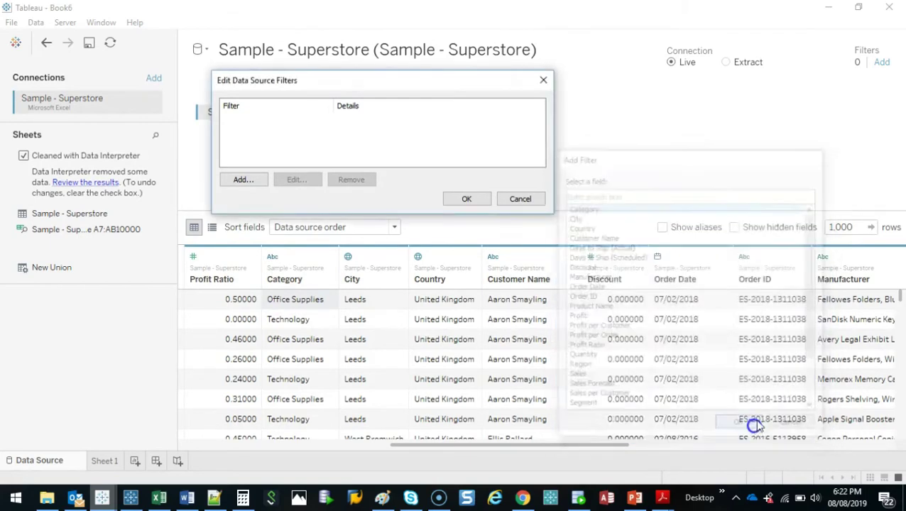
pyautogui.moveTo(370, 10); pyautogui.dragTo(633, 78)
pyautogui.click(524, 177)
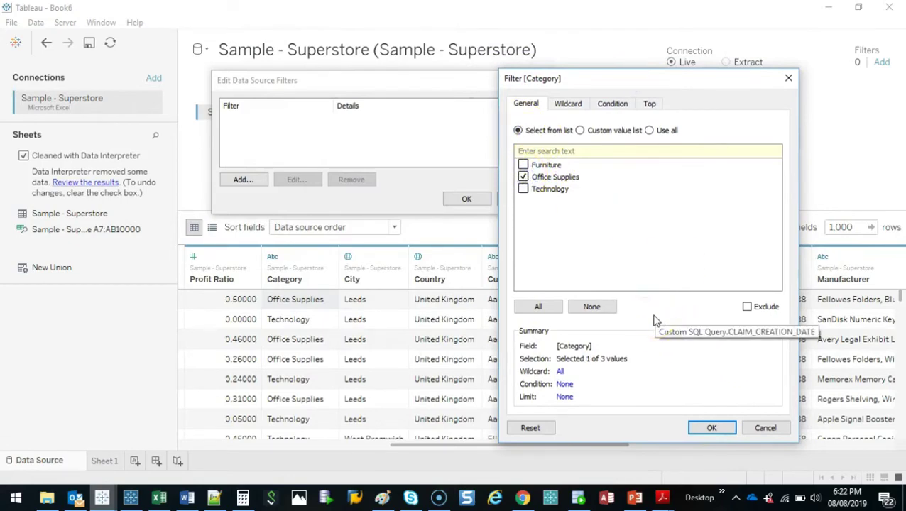
pyautogui.click(712, 428)
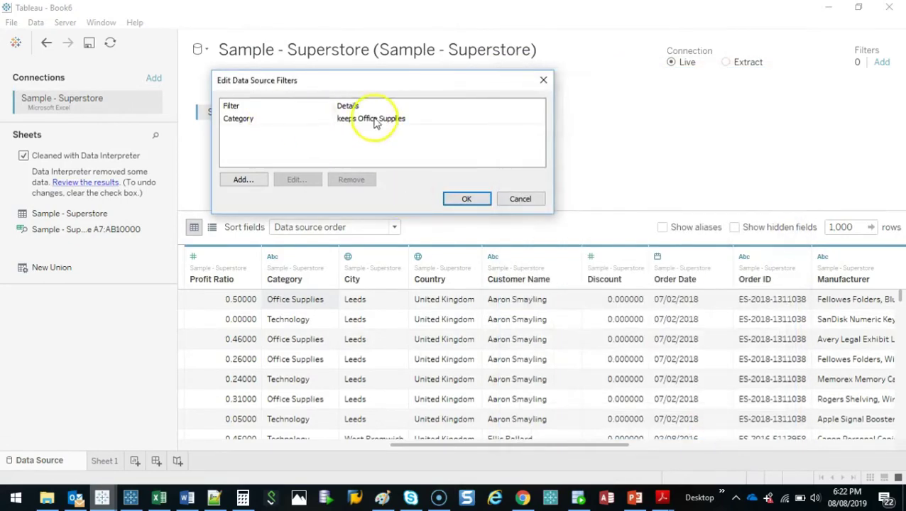
# Add a Country data source filter keeping only United Kingdom alongside the Category filter
pyautogui.click(254, 183)
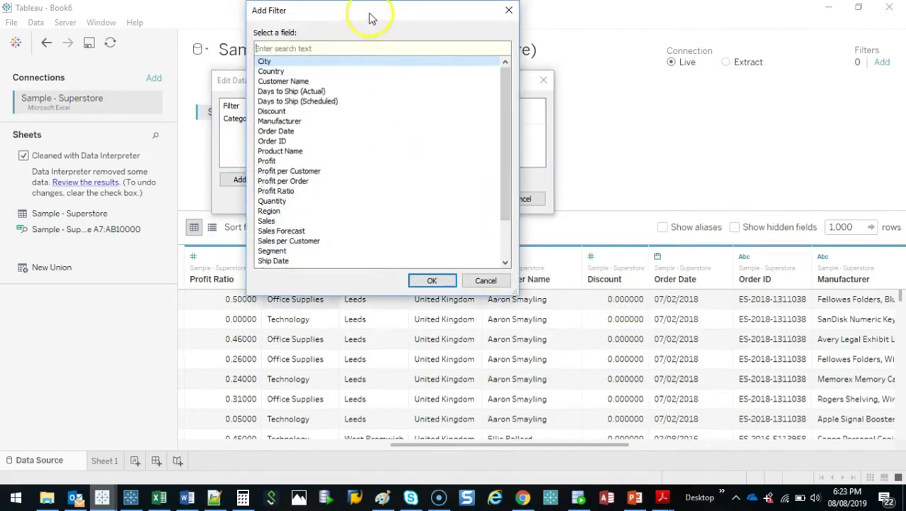
pyautogui.moveTo(369, 16); pyautogui.dragTo(642, 119)
pyautogui.click(565, 176)
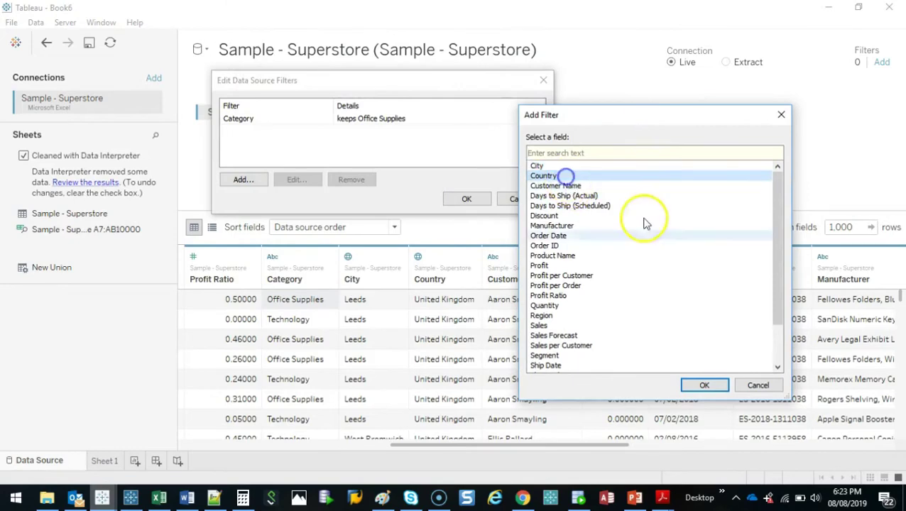
pyautogui.click(705, 385)
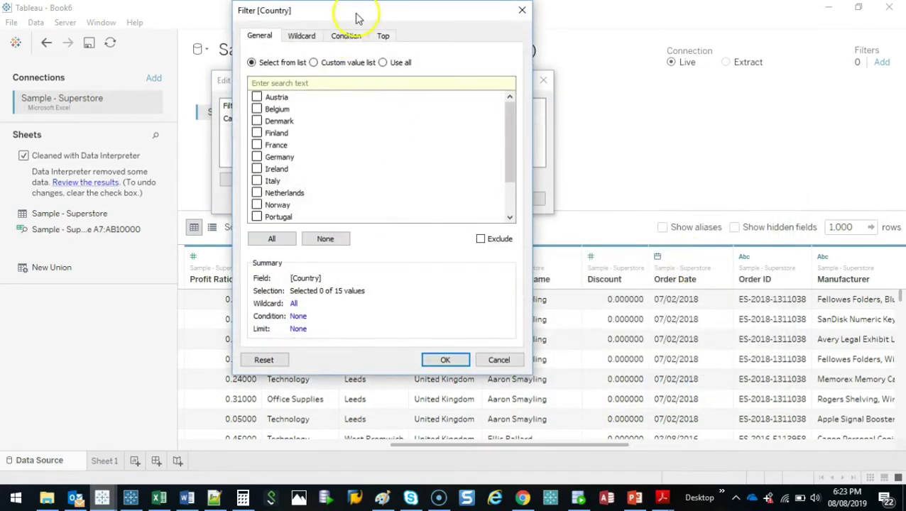
pyautogui.moveTo(359, 18); pyautogui.dragTo(666, 71)
pyautogui.moveTo(817, 158); pyautogui.dragTo(818, 186)
pyautogui.click(605, 137)
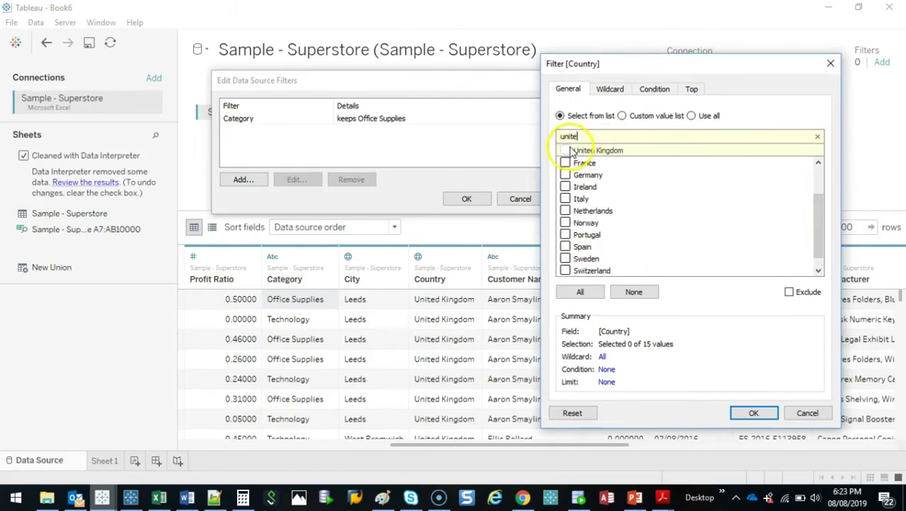
pyautogui.click(568, 151)
pyautogui.click(760, 413)
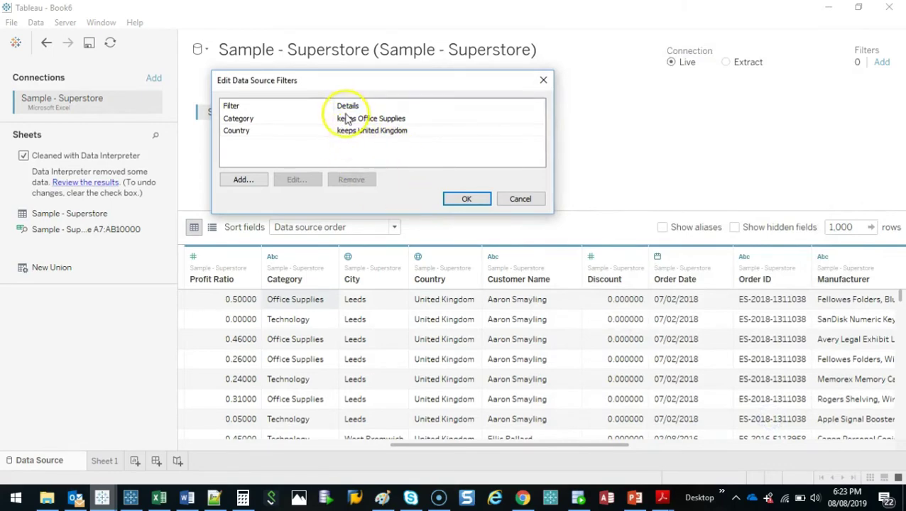
pyautogui.click(463, 200)
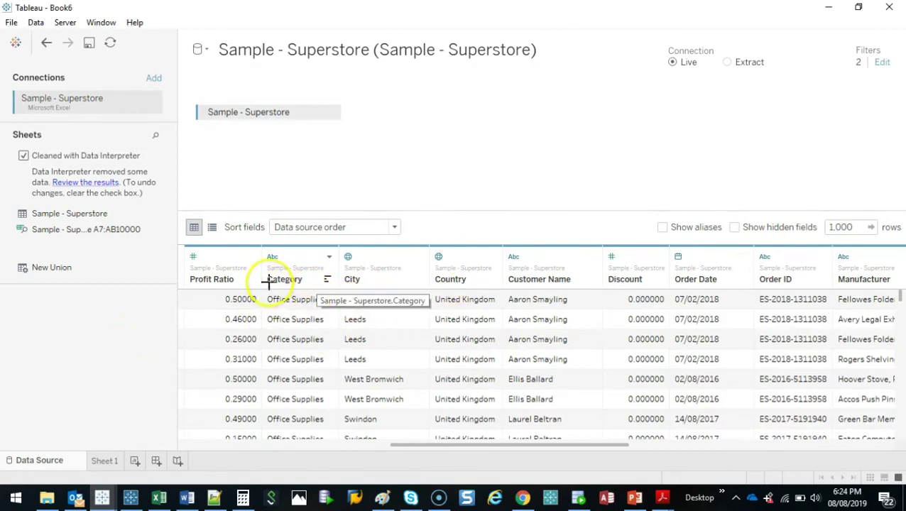
pyautogui.moveTo(264, 257)
pyautogui.mouseDown()
pyautogui.moveTo(275, 358)
pyautogui.moveTo(303, 266)
pyautogui.mouseUp()
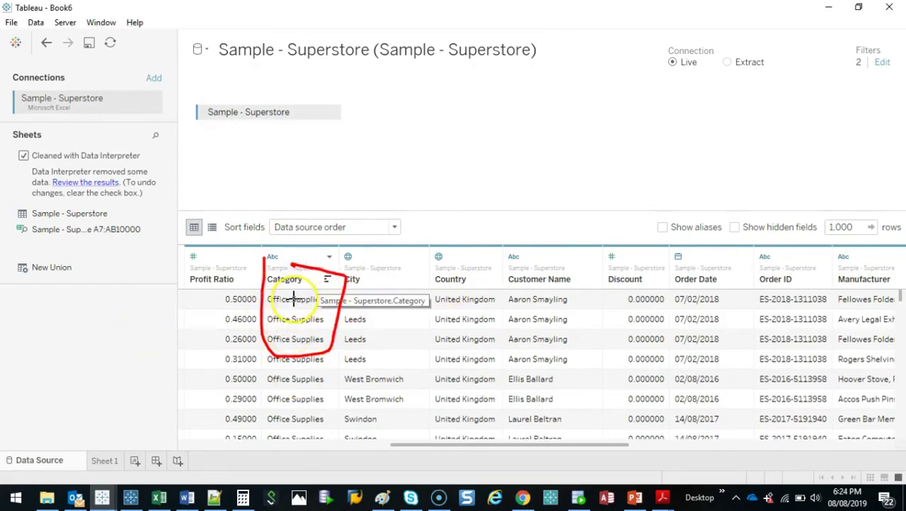
pyautogui.moveTo(284, 377); pyautogui.dragTo(294, 413)
pyautogui.moveTo(294, 412); pyautogui.dragTo(306, 377)
pyautogui.moveTo(450, 291)
pyautogui.mouseDown()
pyautogui.moveTo(423, 334)
pyautogui.moveTo(449, 433)
pyautogui.moveTo(479, 255)
pyautogui.mouseUp()
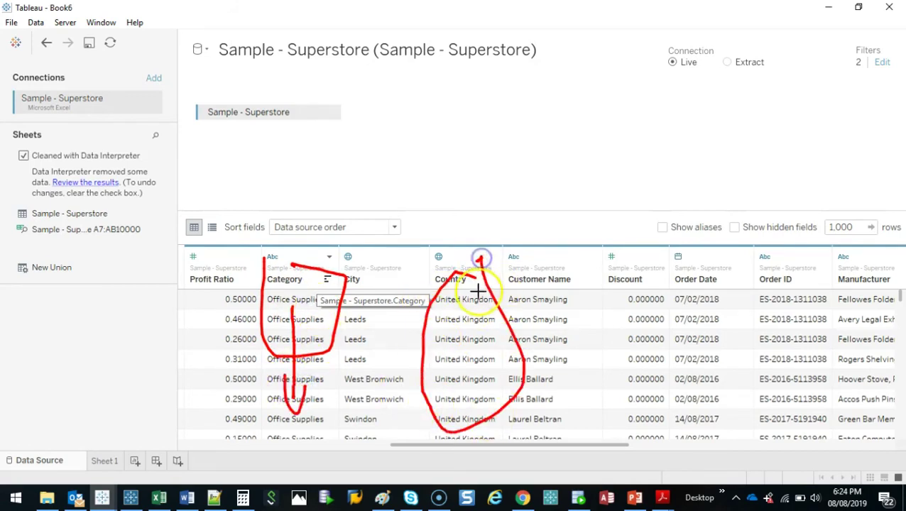
pyautogui.press('Escape')
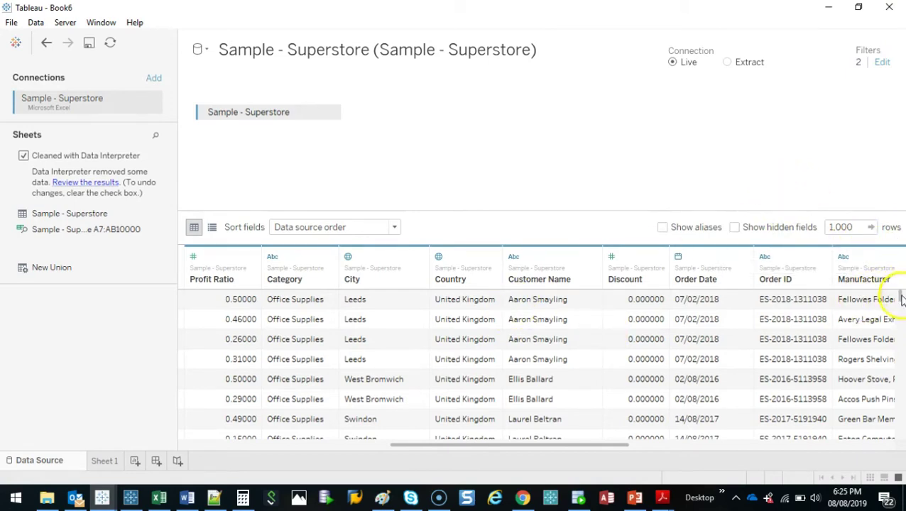
# Change the data preview row limit from 1,000 to 200 rows
pyautogui.click(853, 227)
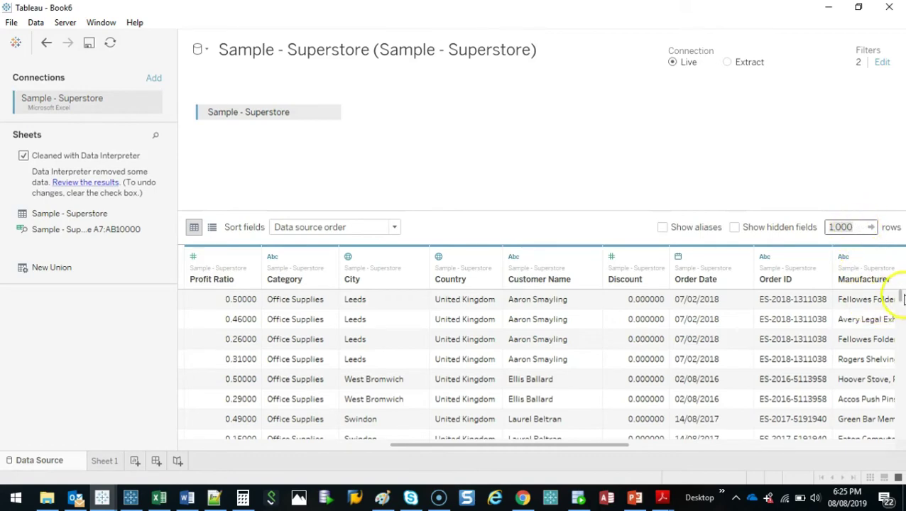
pyautogui.moveTo(901, 297); pyautogui.dragTo(902, 272)
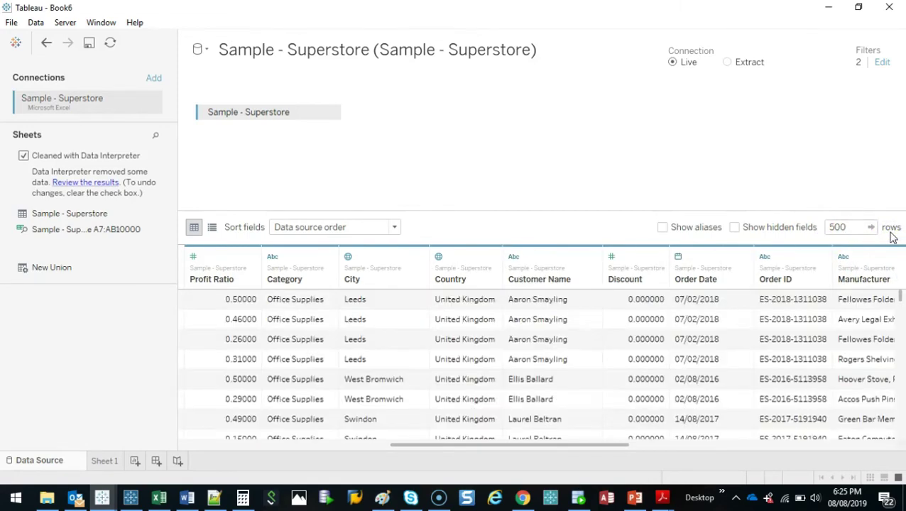
pyautogui.click(842, 227)
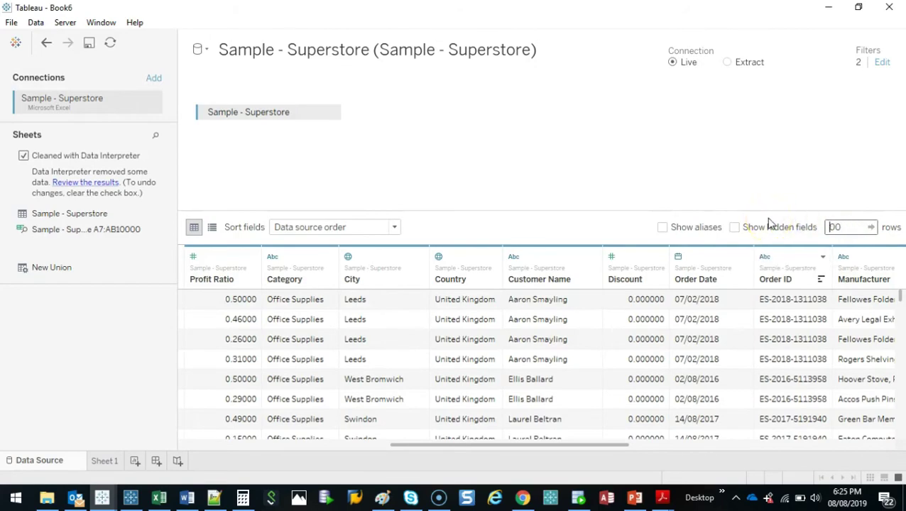
pyautogui.write('2')
pyautogui.press('Return')
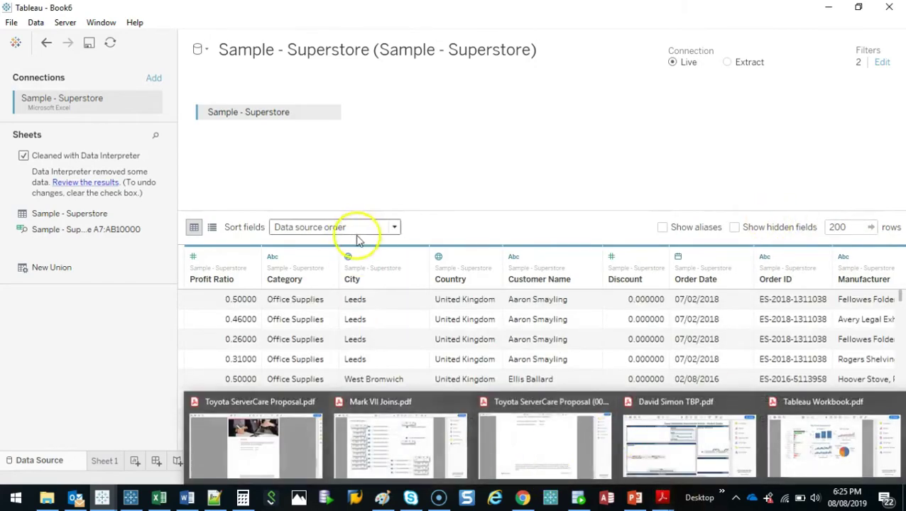
pyautogui.moveTo(447, 450); pyautogui.dragTo(793, 457)
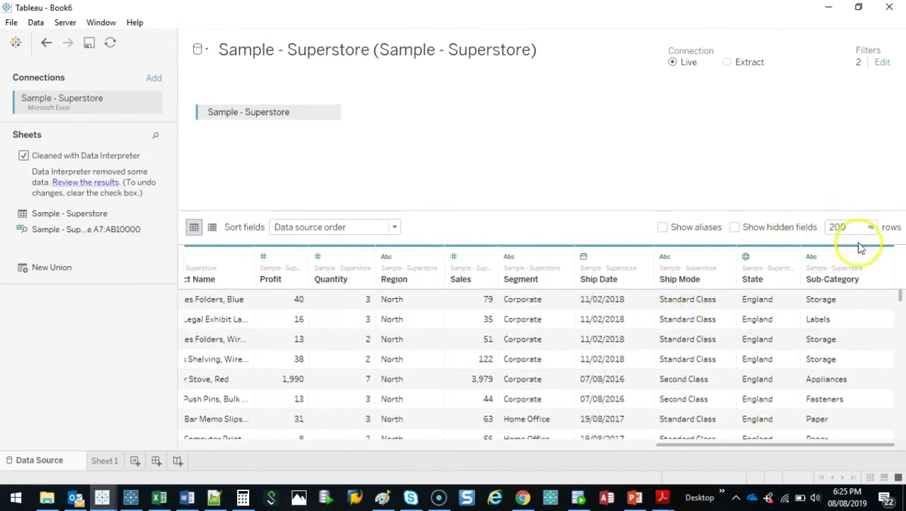
pyautogui.click(845, 227)
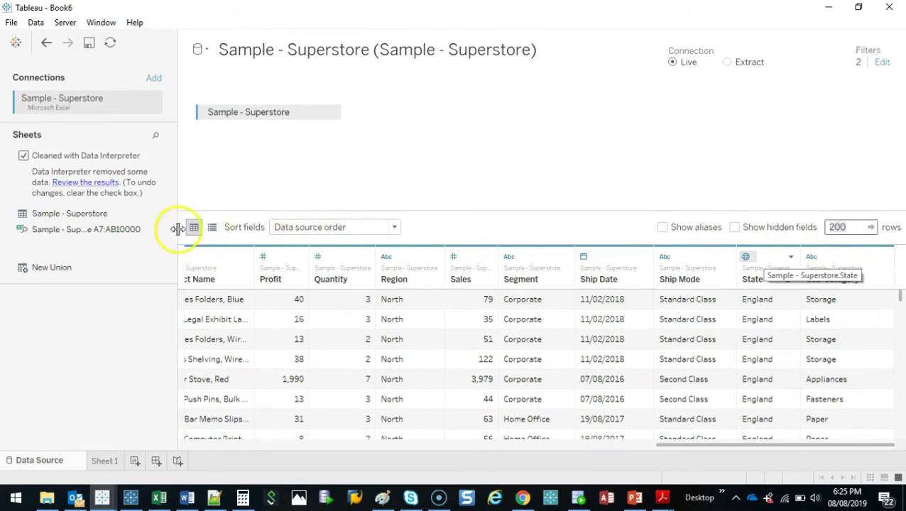
pyautogui.click(355, 229)
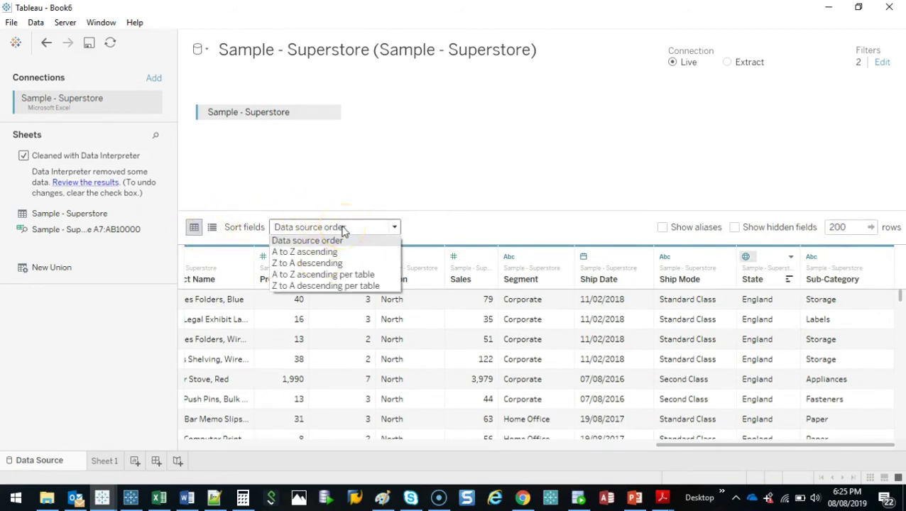
pyautogui.click(376, 241)
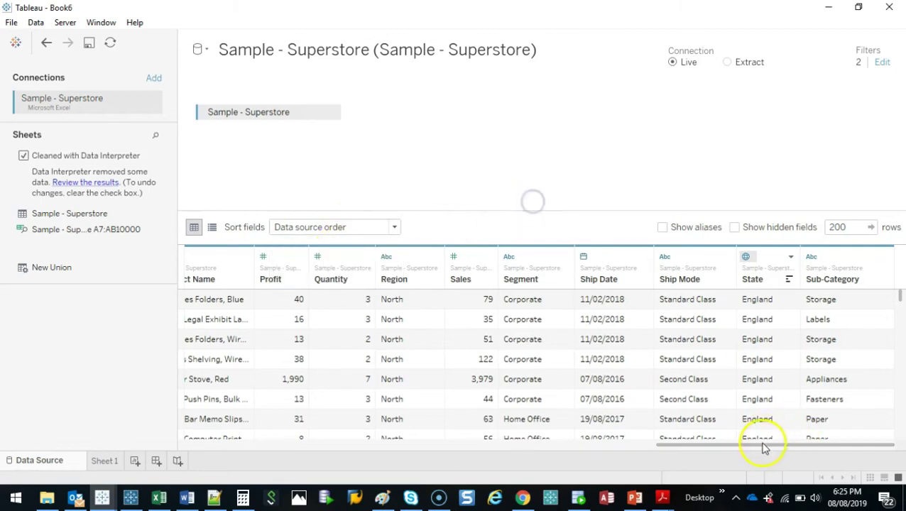
pyautogui.moveTo(759, 445); pyautogui.dragTo(243, 465)
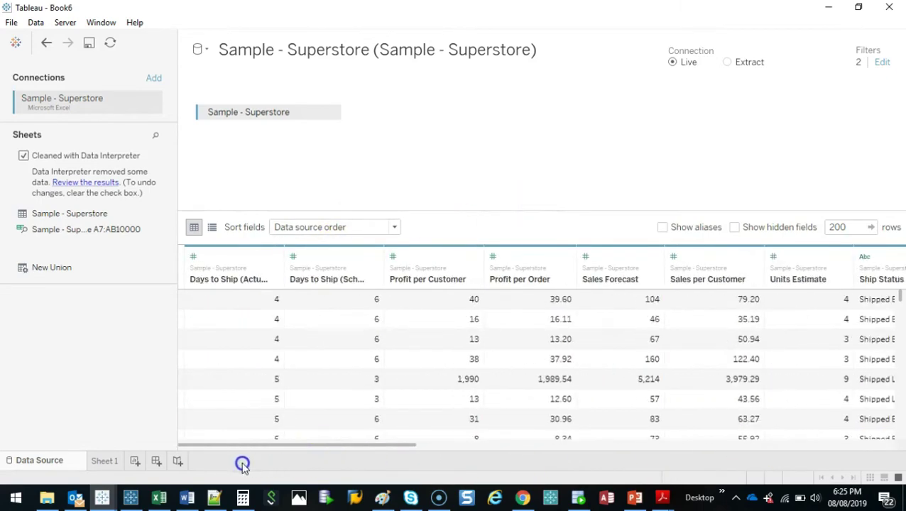
pyautogui.click(321, 227)
pyautogui.click(323, 252)
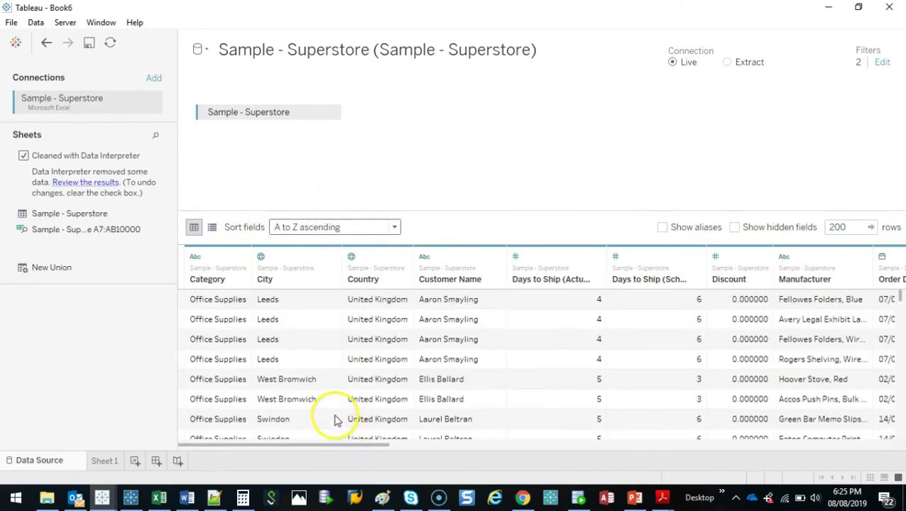
pyautogui.moveTo(184, 271)
pyautogui.mouseDown()
pyautogui.moveTo(206, 291)
pyautogui.moveTo(836, 287)
pyautogui.moveTo(775, 273)
pyautogui.moveTo(323, 268)
pyautogui.mouseUp()
pyautogui.press('Escape')
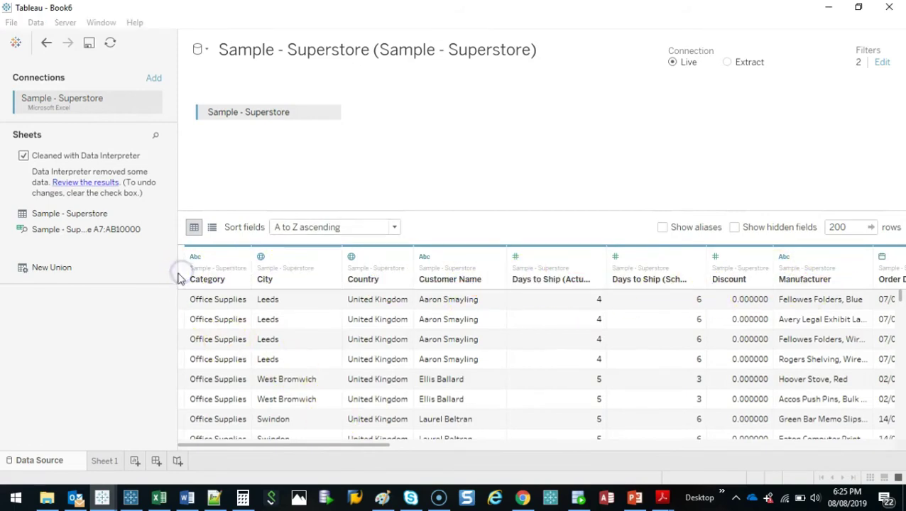
pyautogui.click(394, 227)
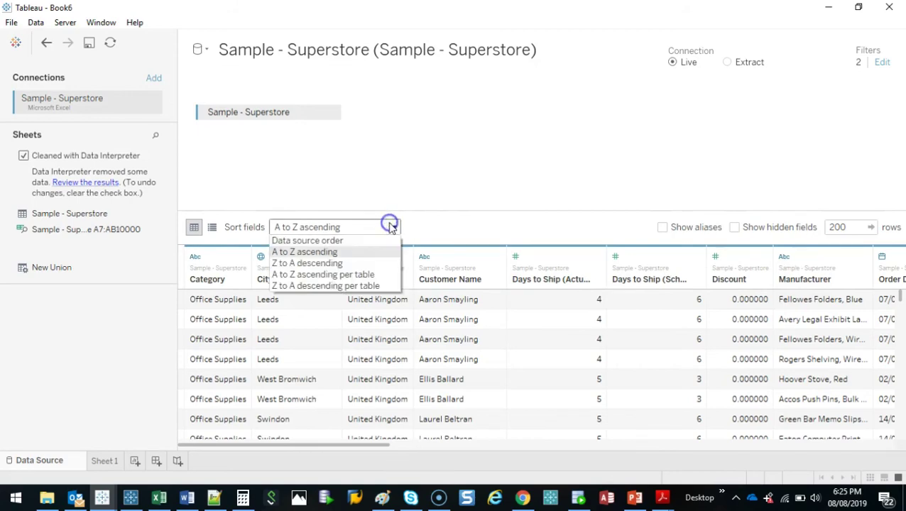
pyautogui.click(353, 277)
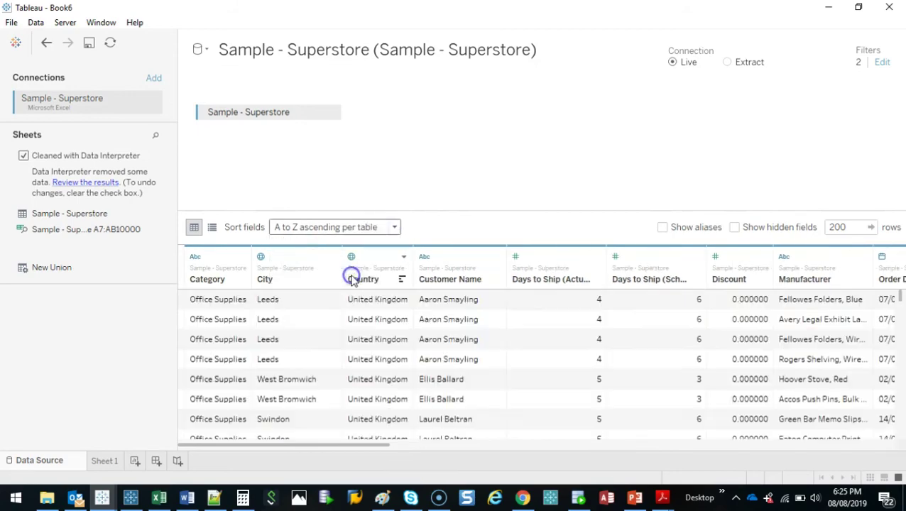
pyautogui.click(394, 227)
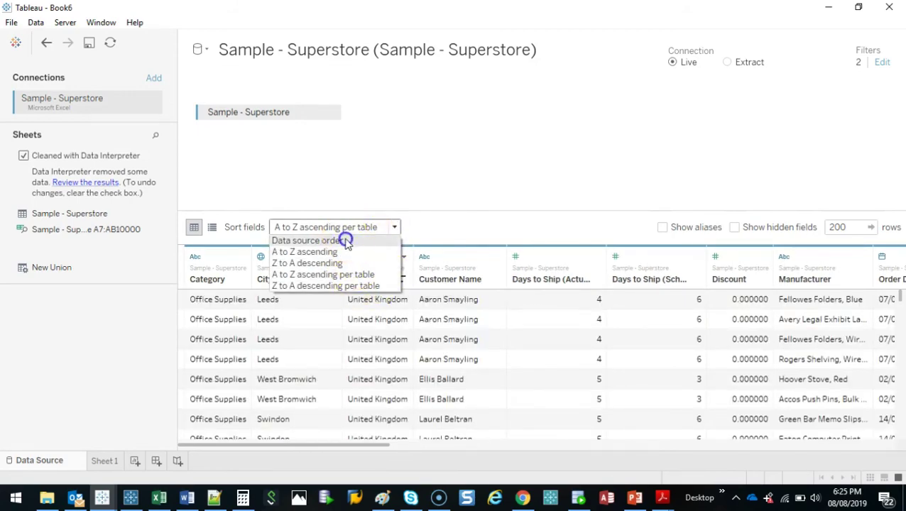
pyautogui.click(346, 242)
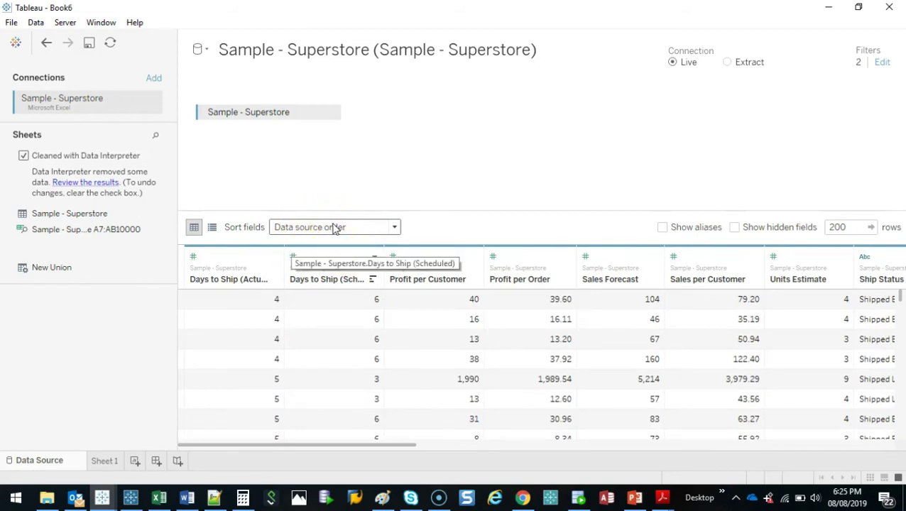
pyautogui.moveTo(257, 446); pyautogui.dragTo(189, 478)
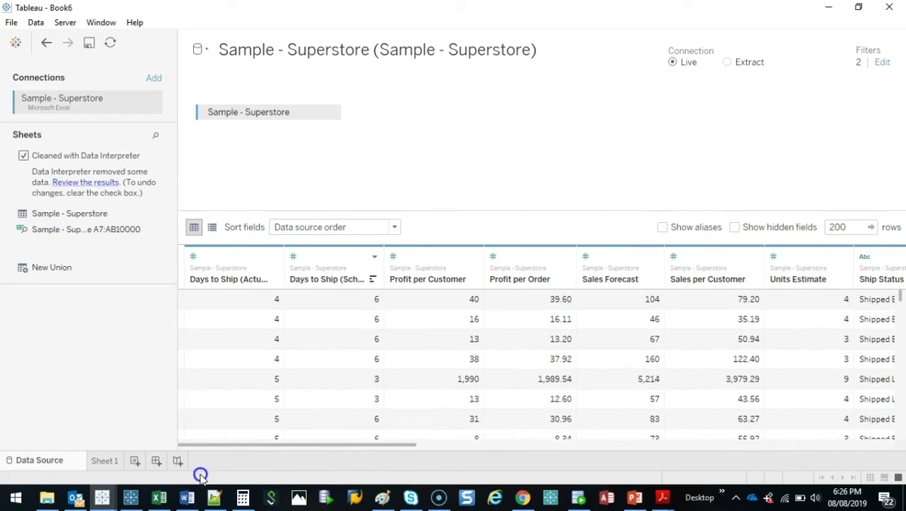
# Switch the fields to list view, showing field name, table and remote field name
pyautogui.moveTo(202, 480); pyautogui.dragTo(560, 474)
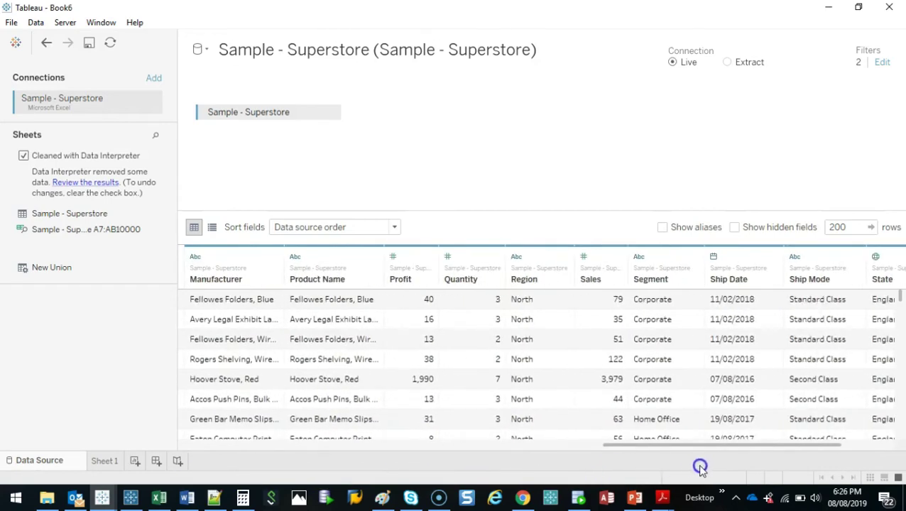
pyautogui.moveTo(652, 445); pyautogui.dragTo(239, 449)
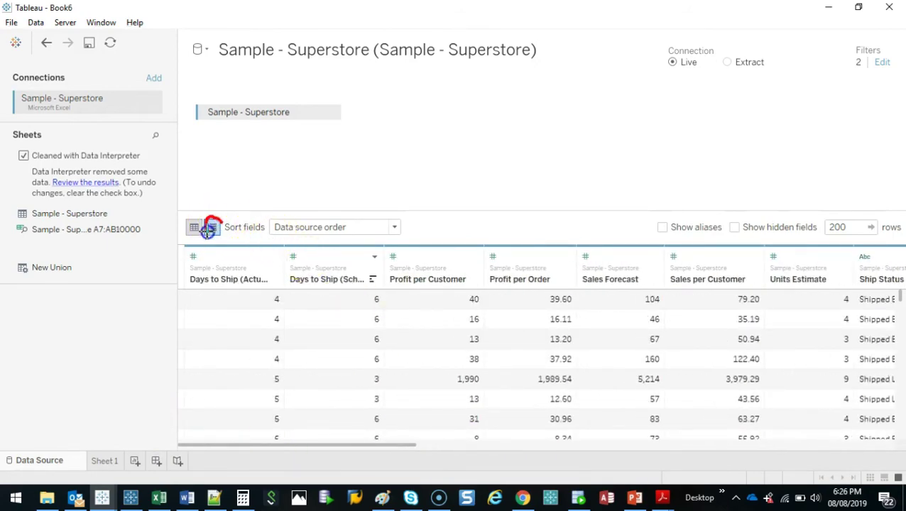
pyautogui.click(213, 229)
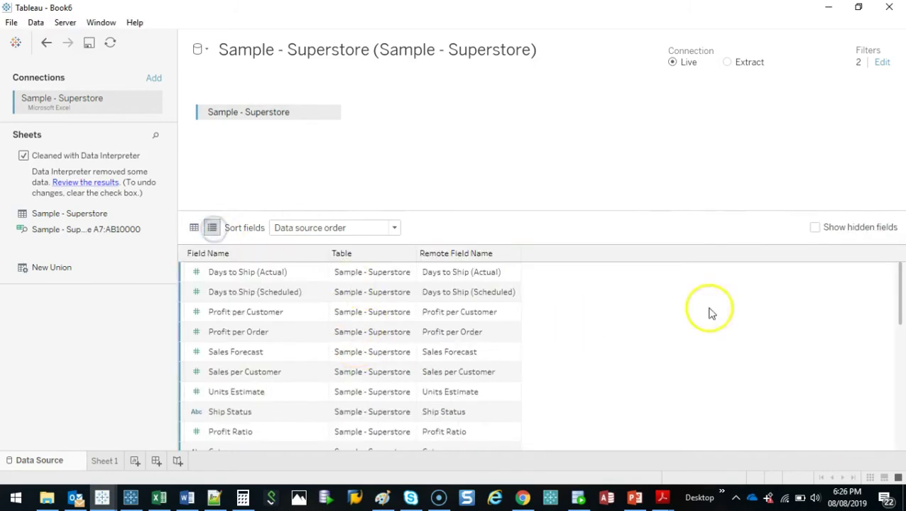
pyautogui.moveTo(901, 273)
pyautogui.mouseDown()
pyautogui.moveTo(901, 408)
pyautogui.moveTo(898, 282)
pyautogui.mouseUp()
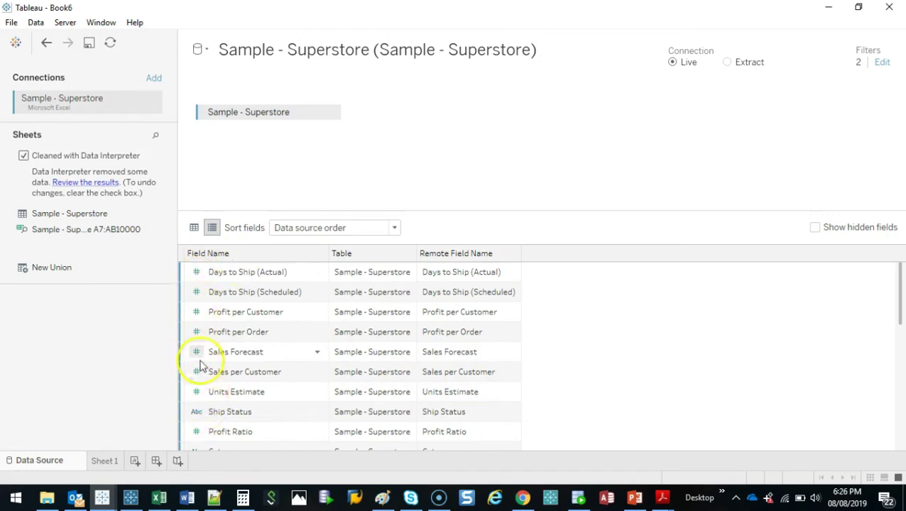
# Return the preview to grid view and select the first Days to Ship (Actual) values
pyautogui.click(194, 228)
pyautogui.moveTo(242, 304); pyautogui.dragTo(239, 379)
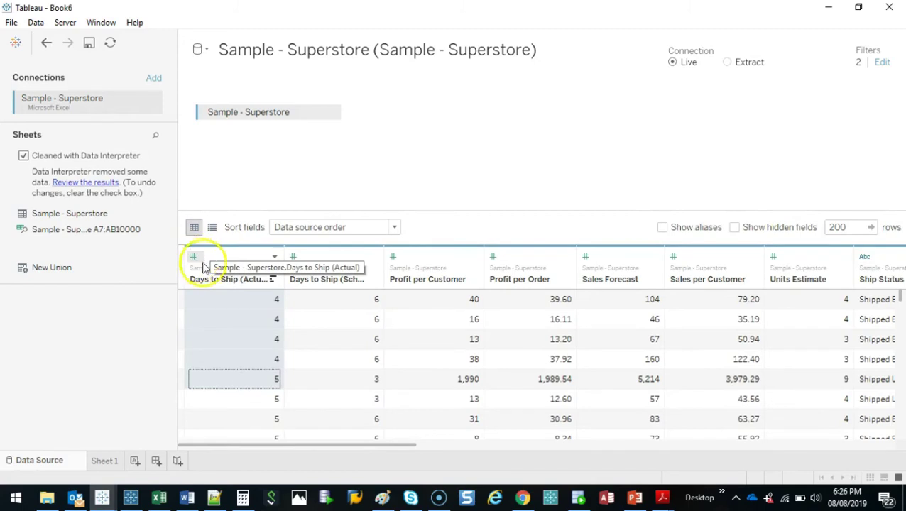
pyautogui.moveTo(401, 448); pyautogui.dragTo(516, 449)
pyautogui.moveTo(492, 301); pyautogui.dragTo(503, 399)
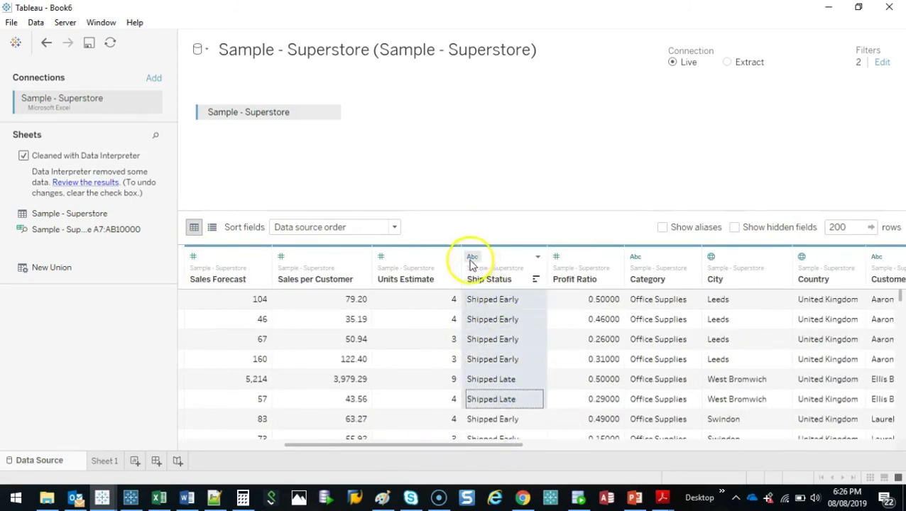
pyautogui.moveTo(498, 451); pyautogui.dragTo(576, 447)
# Select City and Country values and columns, then scroll right to Profit, Sales and Ship Date
pyautogui.click(458, 303)
pyautogui.moveTo(457, 304); pyautogui.dragTo(467, 394)
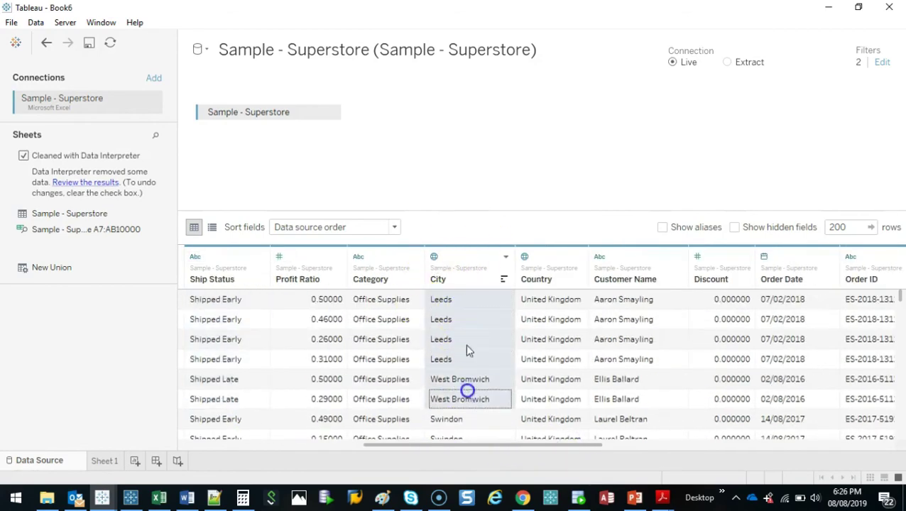
pyautogui.click(435, 280)
pyautogui.click(541, 281)
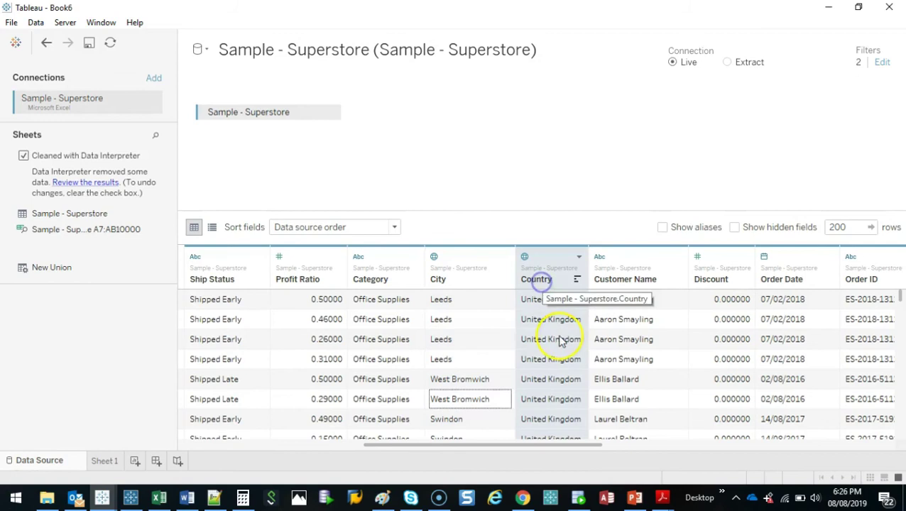
pyautogui.click(463, 301)
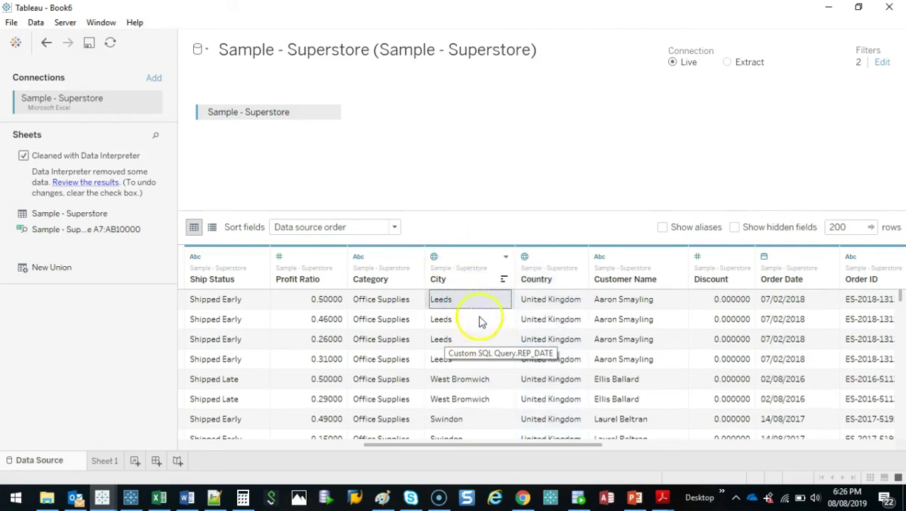
pyautogui.click(553, 301)
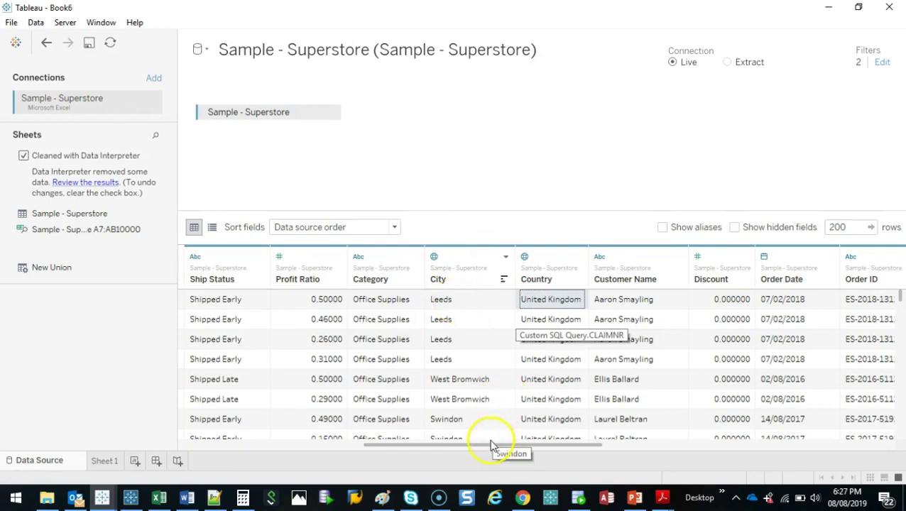
pyautogui.moveTo(492, 443); pyautogui.dragTo(587, 438)
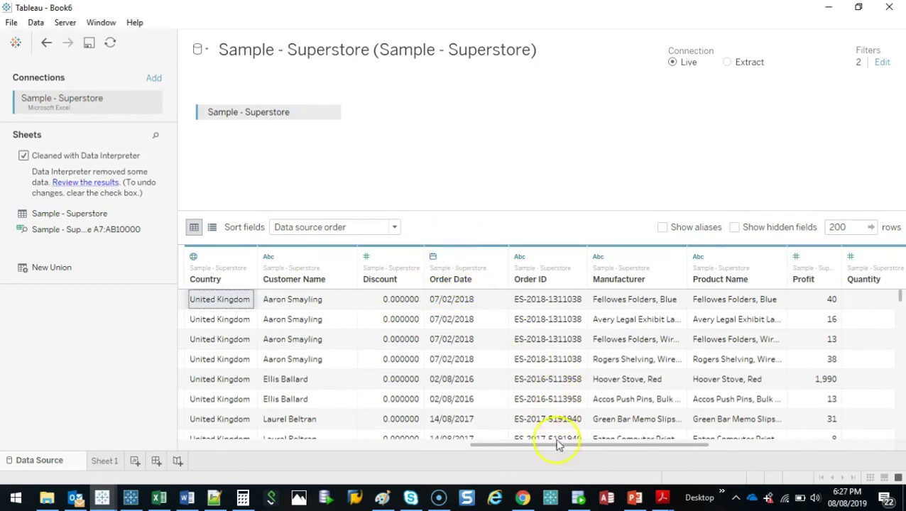
pyautogui.moveTo(560, 449); pyautogui.dragTo(775, 441)
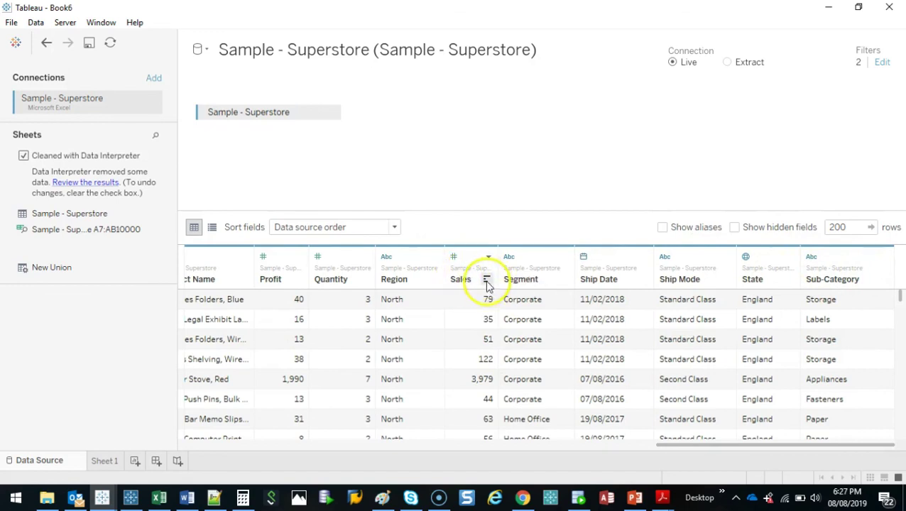
# Sort the preview rows by Sales ascending, then descending, then by State
pyautogui.click(487, 282)
pyautogui.click(486, 281)
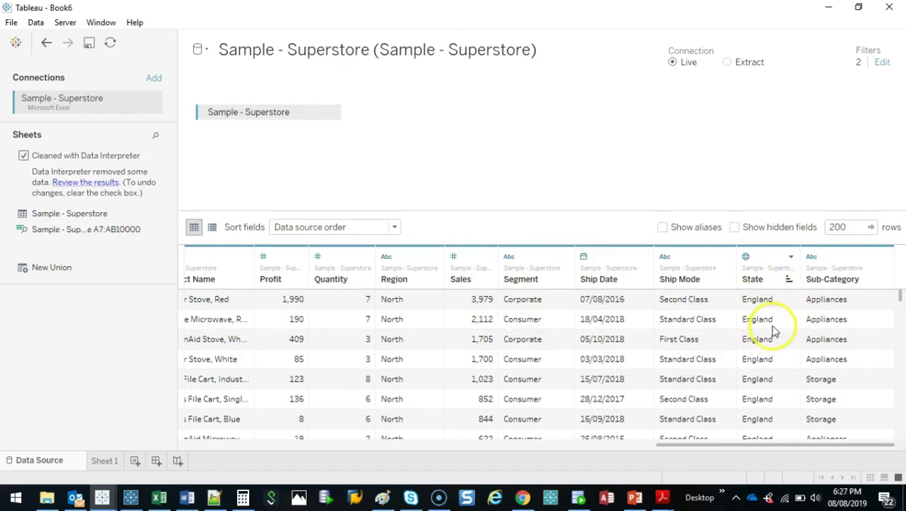
pyautogui.click(789, 279)
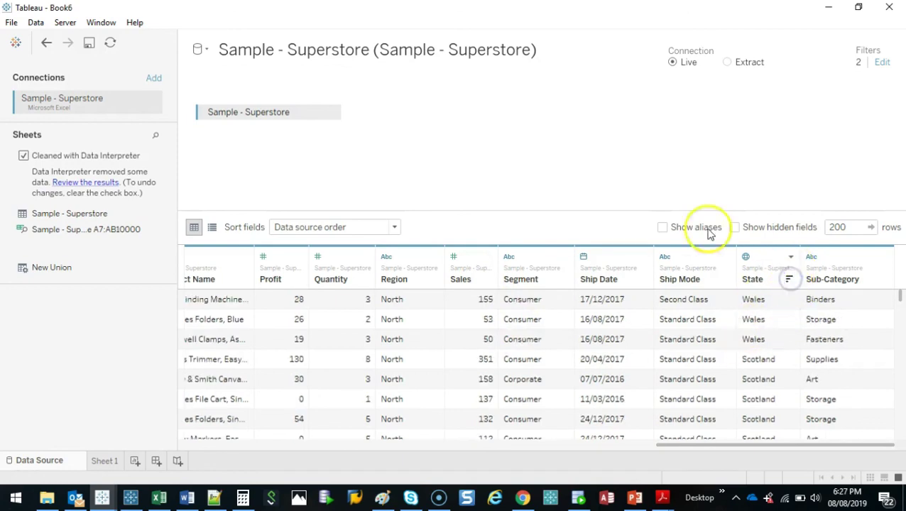
# Rename the Sales column to 'Total Revenue', then undo it back to Sales
pyautogui.click(462, 281)
pyautogui.click(467, 282)
pyautogui.write('Total Revenue')
pyautogui.press('Return')
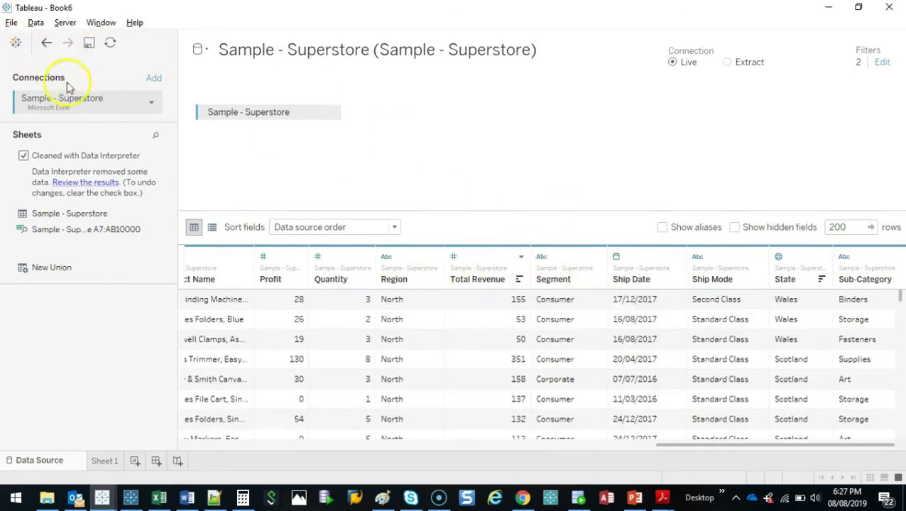
pyautogui.click(39, 59)
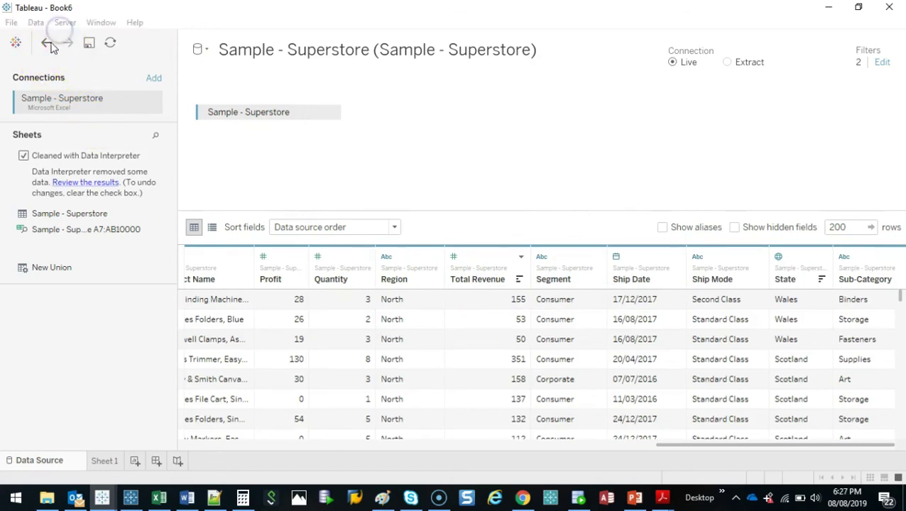
pyautogui.click(50, 44)
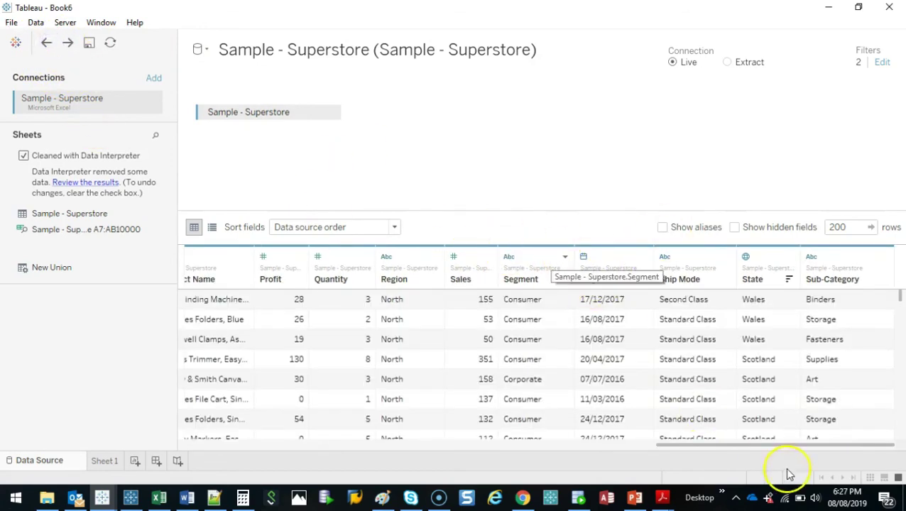